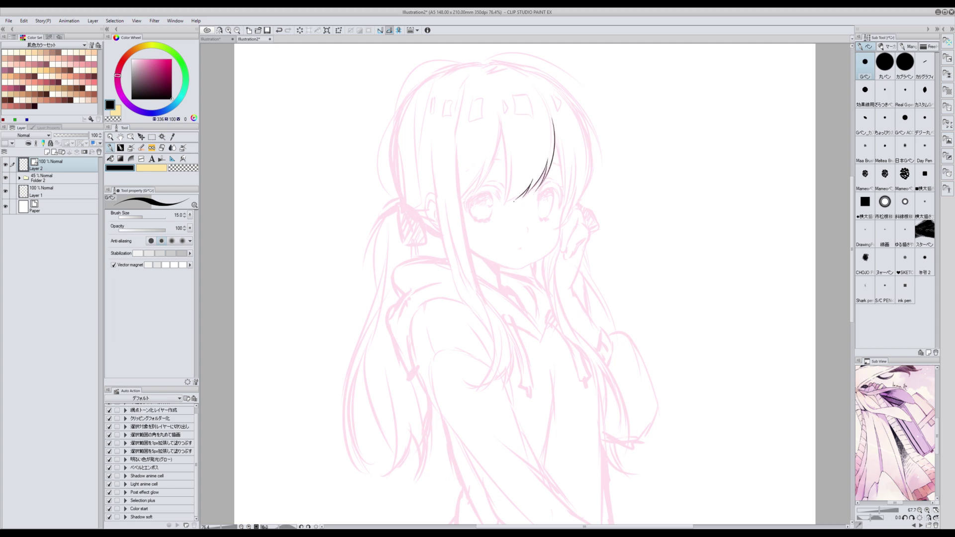
# Try inking the fringe over the pink sketch on Layer 2 with the G-pen at size 15.
pyautogui.moveTo(505, 196); pyautogui.dragTo(498, 122)
pyautogui.click(229, 31)
pyautogui.scroll(5, 851, 302)
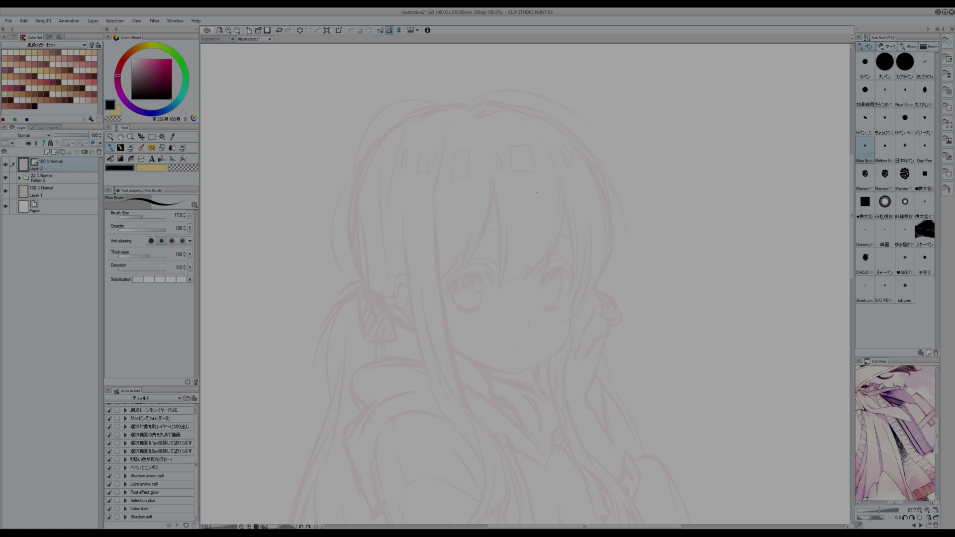
# Try the Maa Brush at size 17 by inking the fringe strands over the faded sketch.
pyautogui.moveTo(564, 192); pyautogui.dragTo(549, 261)
pyautogui.moveTo(558, 225); pyautogui.dragTo(533, 273)
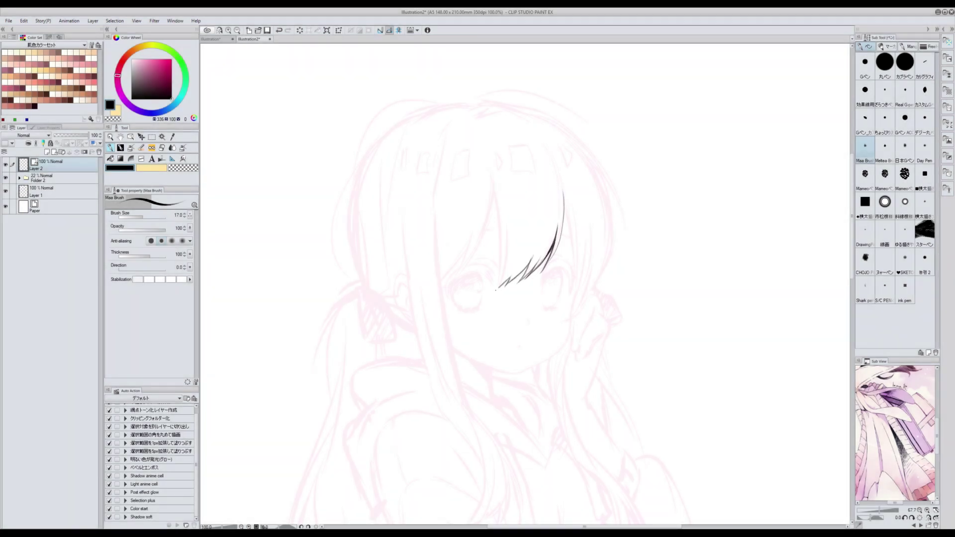
pyautogui.moveTo(503, 205)
pyautogui.mouseDown()
pyautogui.moveTo(498, 284)
pyautogui.moveTo(493, 184)
pyautogui.mouseUp()
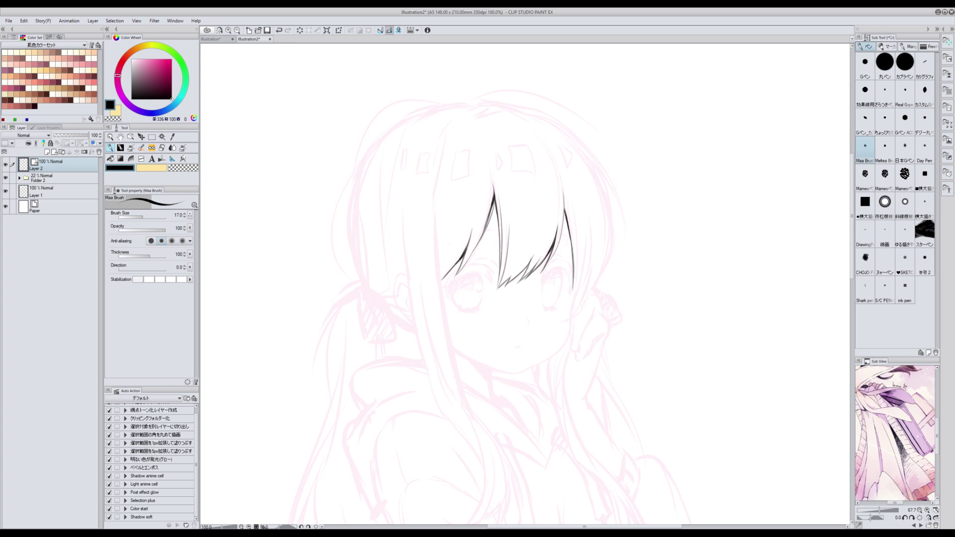
pyautogui.moveTo(743, 215); pyautogui.dragTo(612, 275)
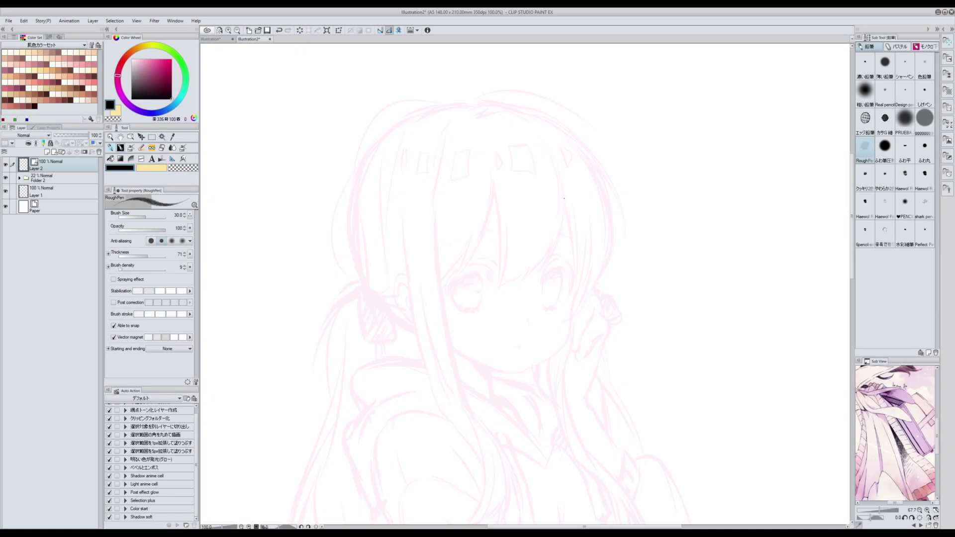
# Try the RoughPen at size 30 by inking the same fringe and side strands on Layer 2.
pyautogui.moveTo(565, 199); pyautogui.dragTo(539, 273)
pyautogui.moveTo(560, 224); pyautogui.dragTo(530, 275)
pyautogui.moveTo(508, 228); pyautogui.dragTo(498, 287)
pyautogui.moveTo(500, 216); pyautogui.dragTo(498, 285)
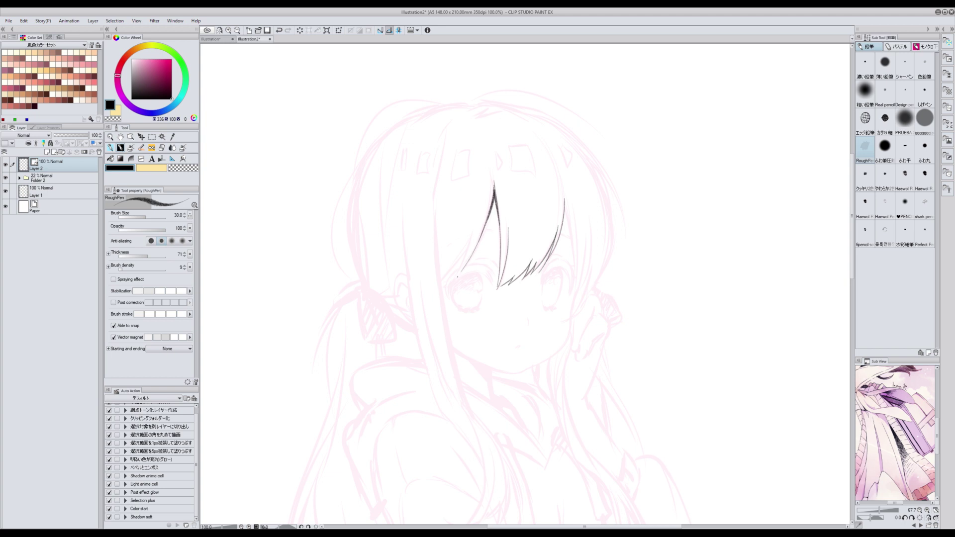
pyautogui.moveTo(576, 293); pyautogui.dragTo(574, 221)
pyautogui.moveTo(709, 230)
pyautogui.mouseDown()
pyautogui.moveTo(658, 244)
pyautogui.moveTo(612, 285)
pyautogui.mouseUp()
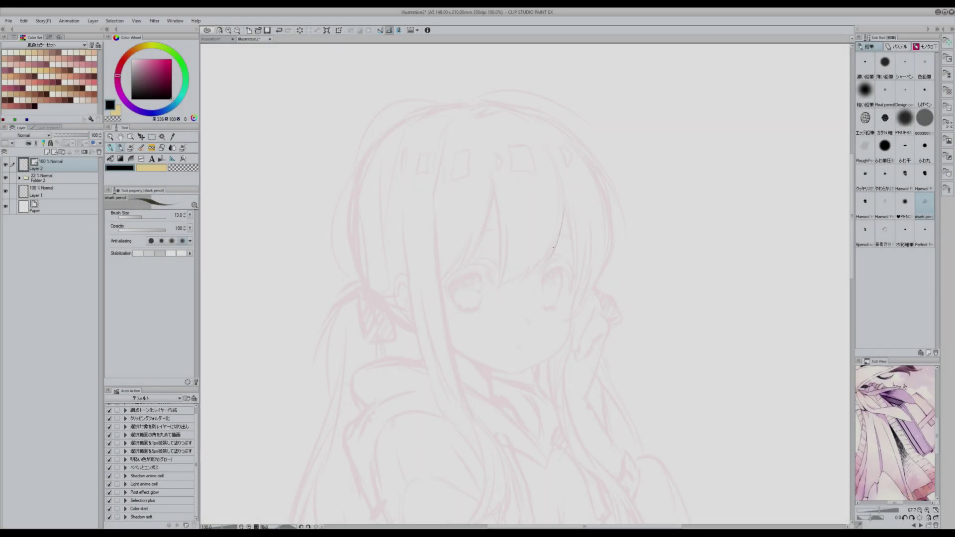
# Ink the fringe and the strands beside the face with the shark pencil at size 13.
pyautogui.moveTo(548, 254); pyautogui.dragTo(542, 270)
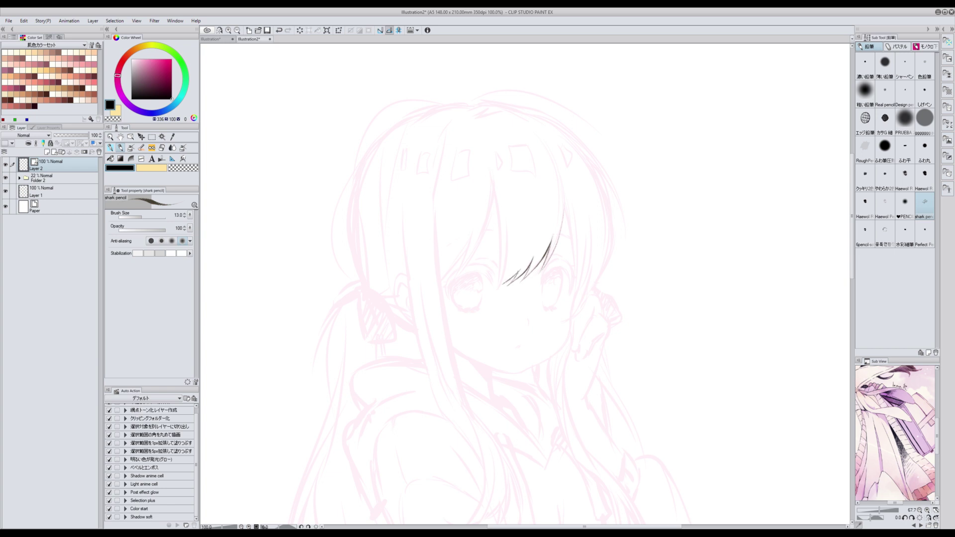
pyautogui.moveTo(500, 283); pyautogui.dragTo(496, 197)
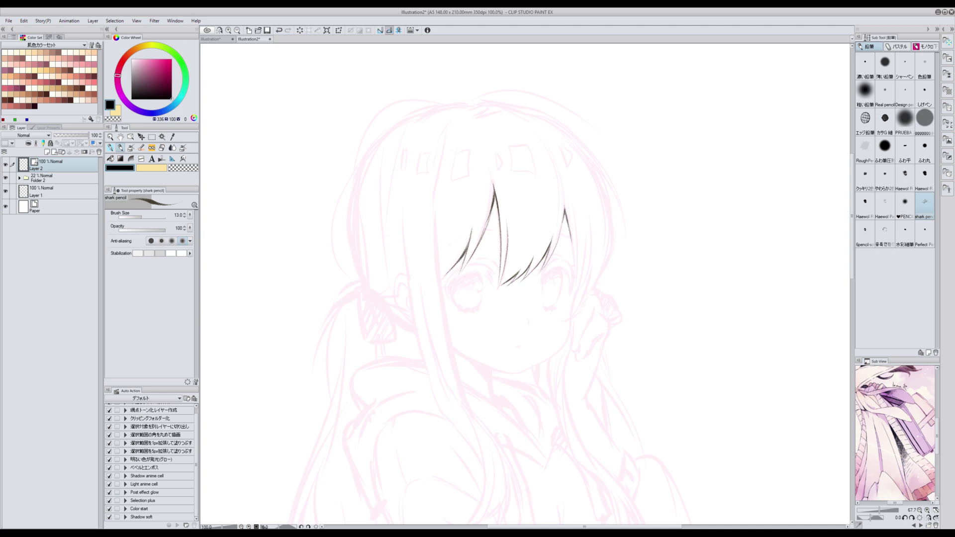
pyautogui.moveTo(577, 233); pyautogui.dragTo(573, 304)
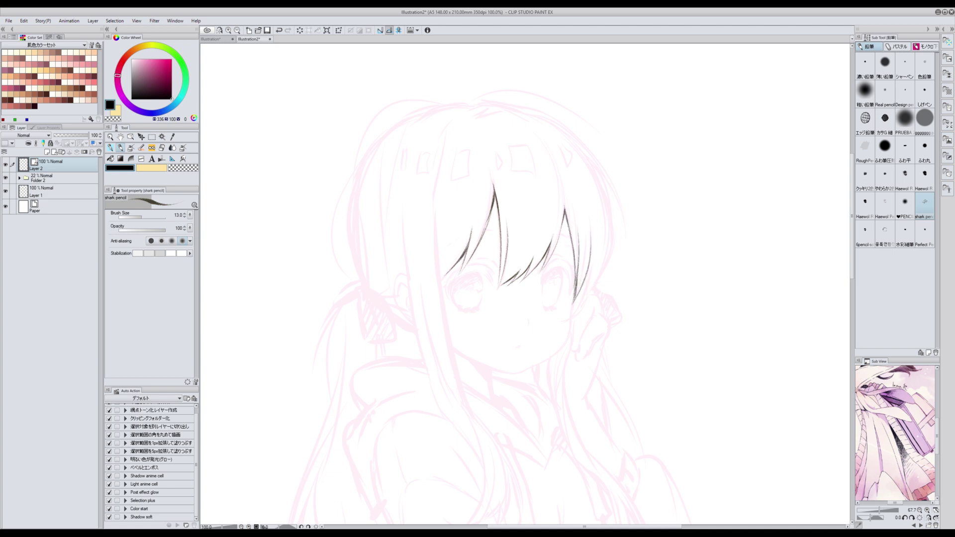
pyautogui.moveTo(730, 209); pyautogui.dragTo(632, 267)
pyautogui.moveTo(632, 266); pyautogui.dragTo(611, 281)
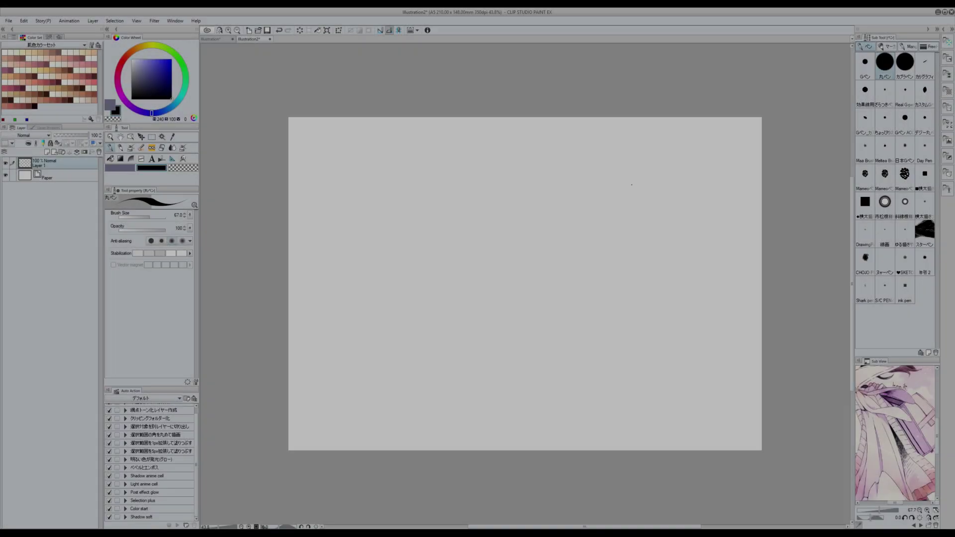
# Test the round pen at size 67 on the blank canvas and paint the character's hair shadows and highlight with it.
pyautogui.moveTo(631, 183)
pyautogui.mouseDown()
pyautogui.moveTo(596, 228)
pyautogui.moveTo(511, 207)
pyautogui.moveTo(491, 225)
pyautogui.moveTo(481, 295)
pyautogui.moveTo(458, 327)
pyautogui.moveTo(408, 283)
pyautogui.moveTo(375, 280)
pyautogui.moveTo(363, 343)
pyautogui.moveTo(307, 365)
pyautogui.mouseUp()
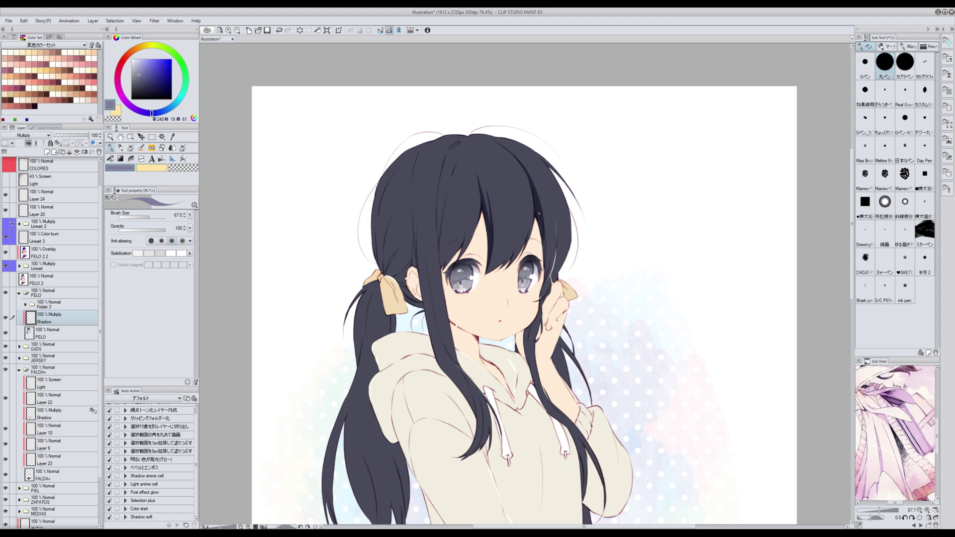
pyautogui.moveTo(560, 206); pyautogui.dragTo(543, 295)
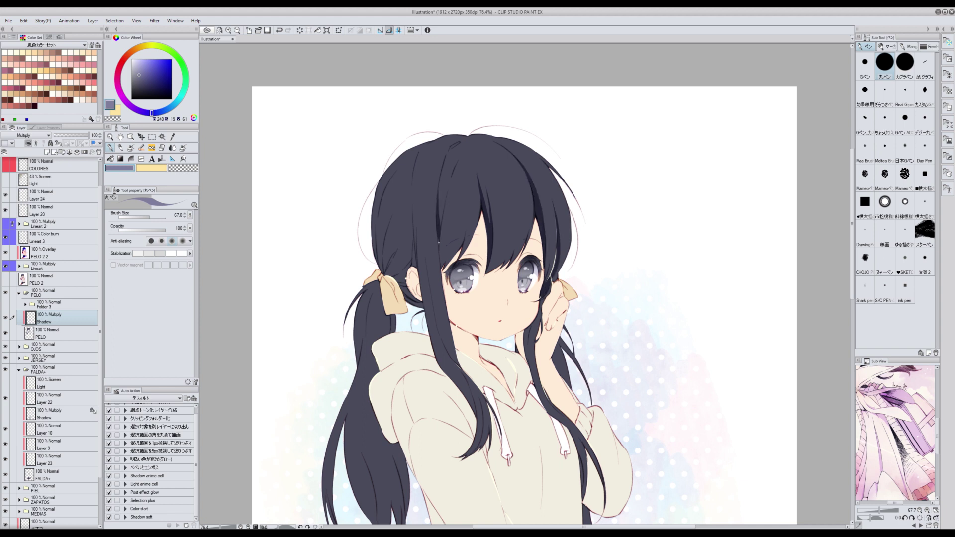
pyautogui.moveTo(407, 180)
pyautogui.mouseDown()
pyautogui.moveTo(405, 274)
pyautogui.moveTo(413, 266)
pyautogui.mouseUp()
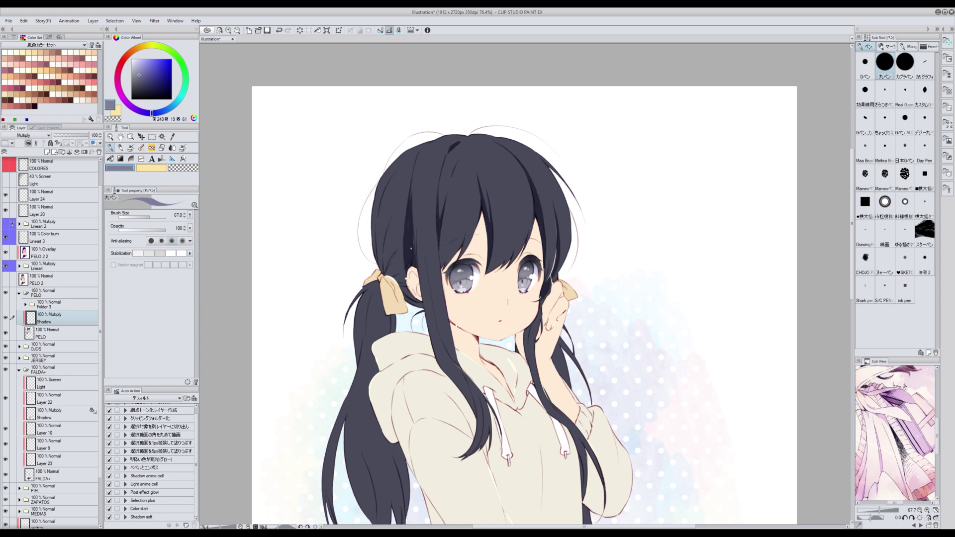
pyautogui.moveTo(400, 228)
pyautogui.mouseDown()
pyautogui.moveTo(401, 236)
pyautogui.moveTo(405, 274)
pyautogui.moveTo(379, 270)
pyautogui.mouseUp()
pyautogui.moveTo(381, 204); pyautogui.dragTo(374, 243)
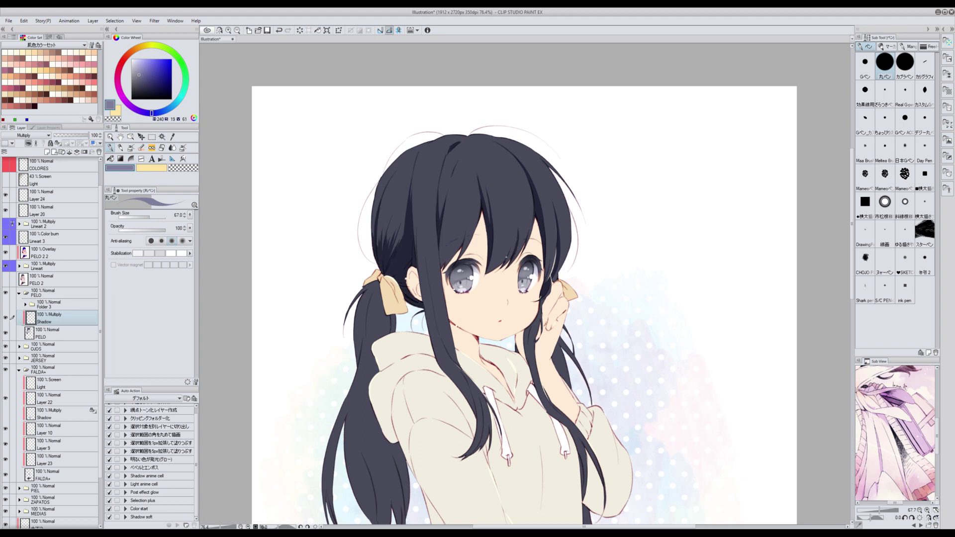
pyautogui.press('c')
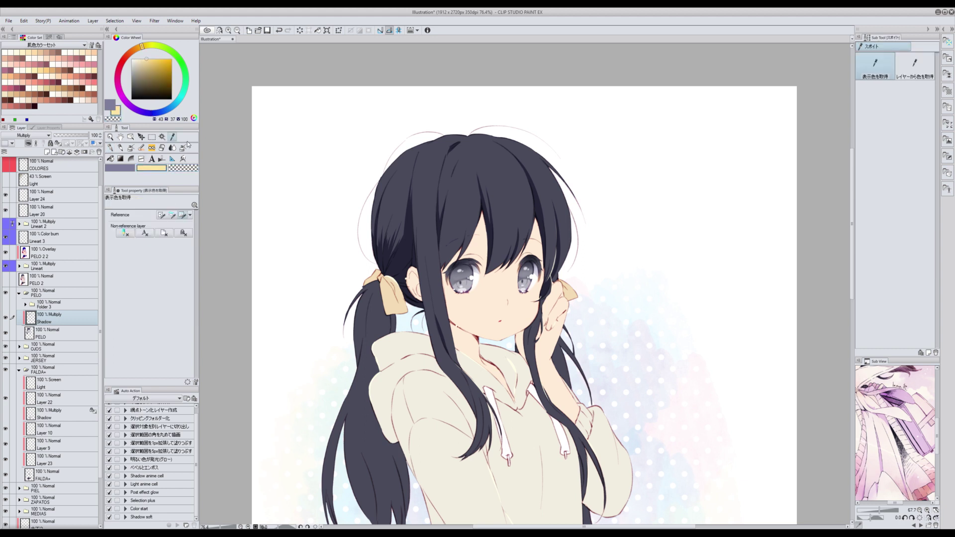
pyautogui.moveTo(506, 172); pyautogui.dragTo(517, 165)
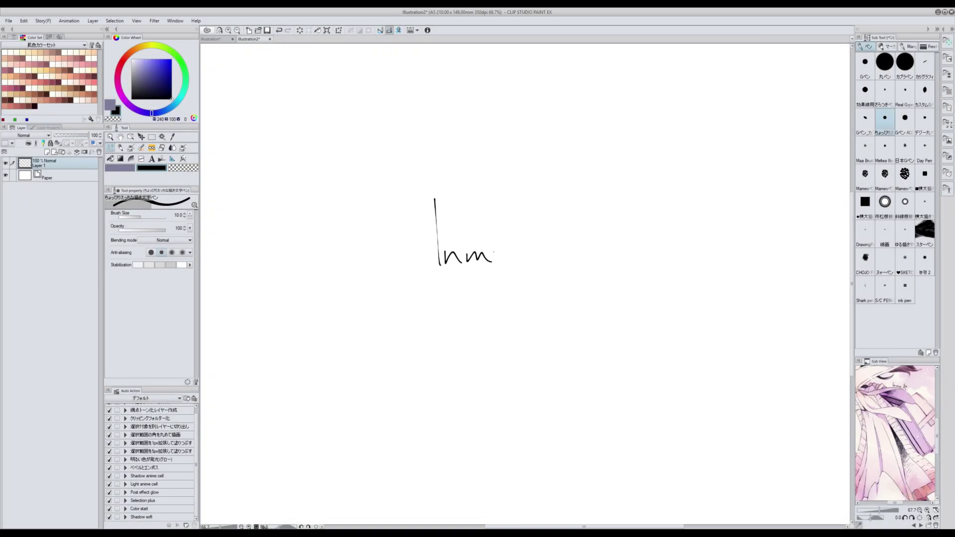
# Handwrite the artist's signature on the blank canvas with the handwriting pen at size 10.
pyautogui.moveTo(536, 204); pyautogui.dragTo(536, 261)
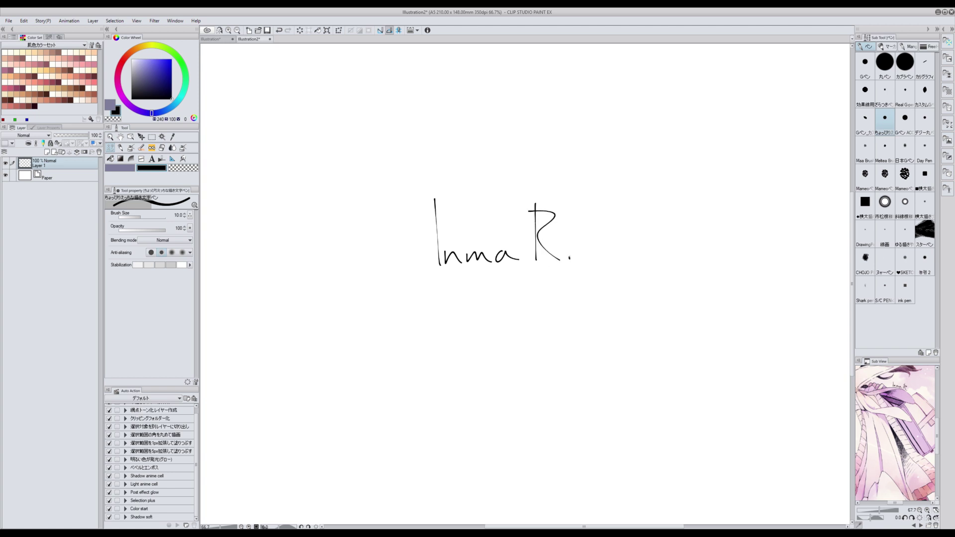
pyautogui.moveTo(615, 284); pyautogui.dragTo(590, 324)
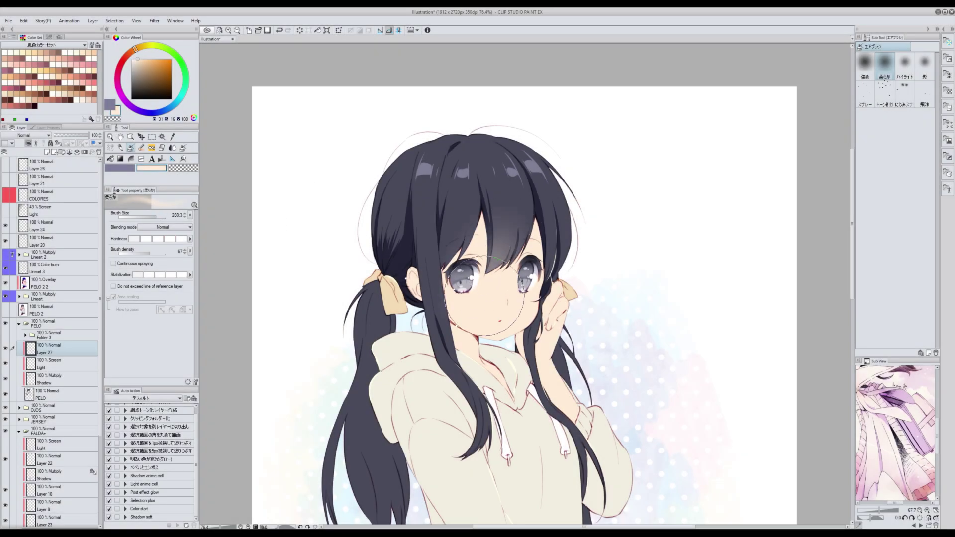
# Set the soft airbrush size to 138.2 and add an Add (Glow) layer above Layer 27 in the PELO folder.
pyautogui.moveTo(156, 216); pyautogui.dragTo(155, 218)
pyautogui.click(47, 152)
pyautogui.click(27, 135)
pyautogui.click(25, 229)
# Sample the bluish hair colour, enlarge the airbrush and spray a soft glow over the crown, clipped to the hair.
pyautogui.keyDown('alt'); pyautogui.click(425, 172); pyautogui.keyUp('alt')
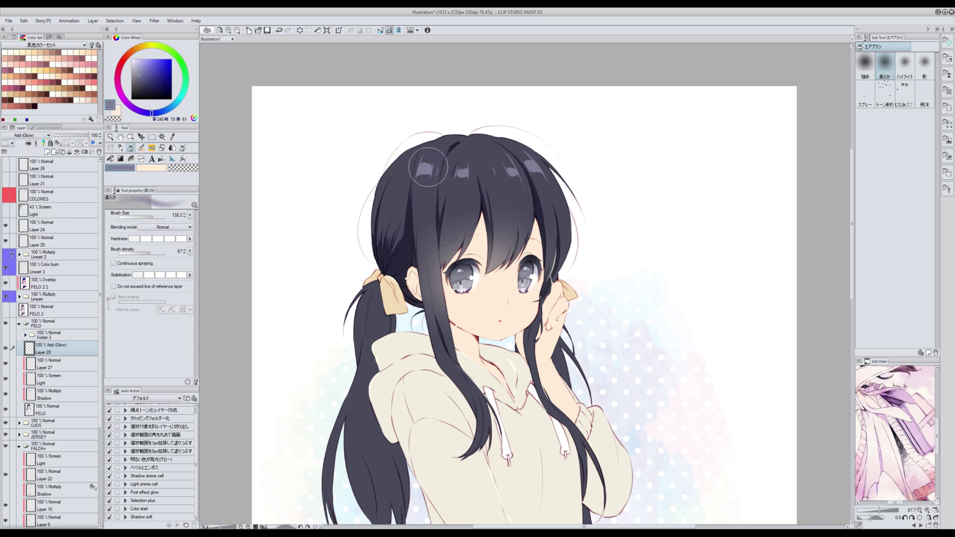
pyautogui.press(']')
pyautogui.press(']')
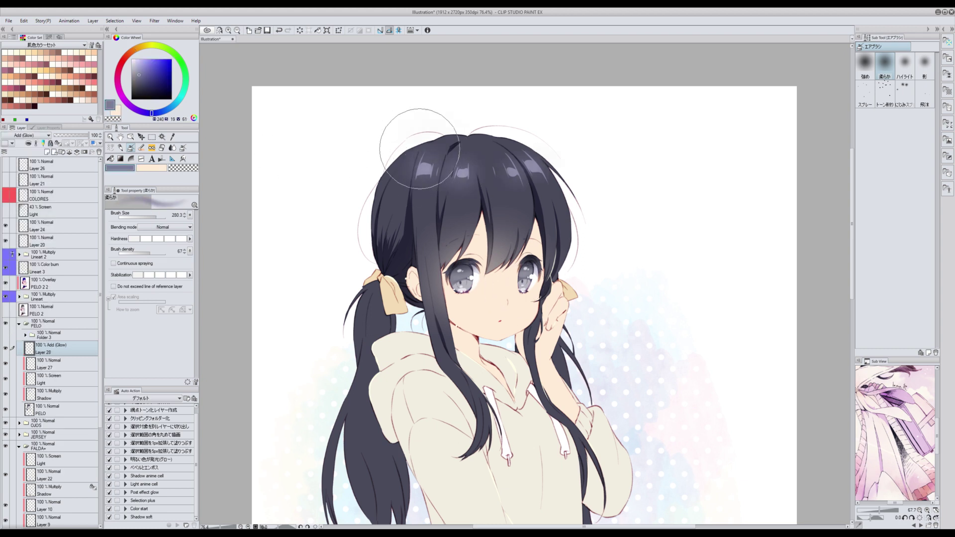
pyautogui.moveTo(429, 149)
pyautogui.mouseDown()
pyautogui.moveTo(386, 153)
pyautogui.moveTo(392, 131)
pyautogui.mouseUp()
pyautogui.hotkey('ctrl', 'z')
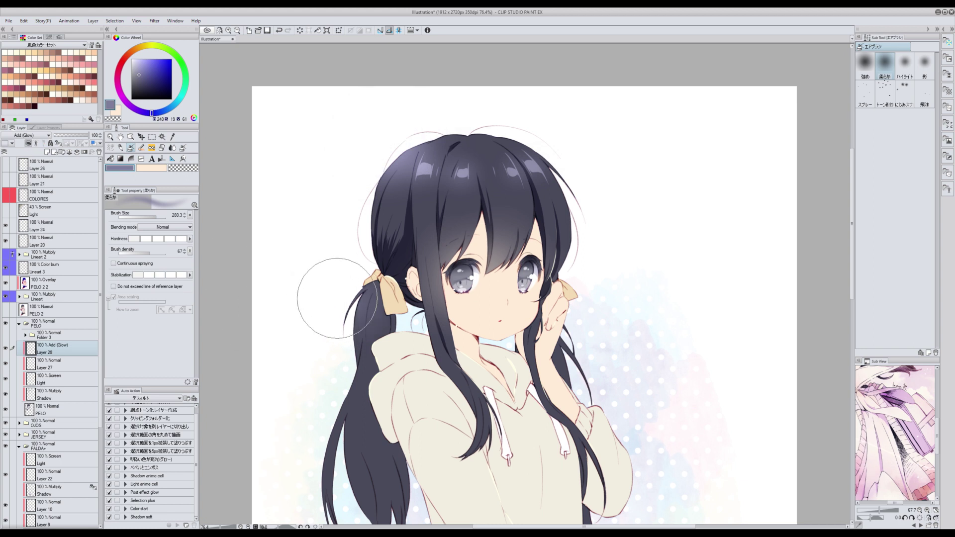
# Select the uppermost Shadow layer in the PIEL folder and airbrush a pink blush onto the cheeks.
pyautogui.click(19, 323)
pyautogui.click(20, 358)
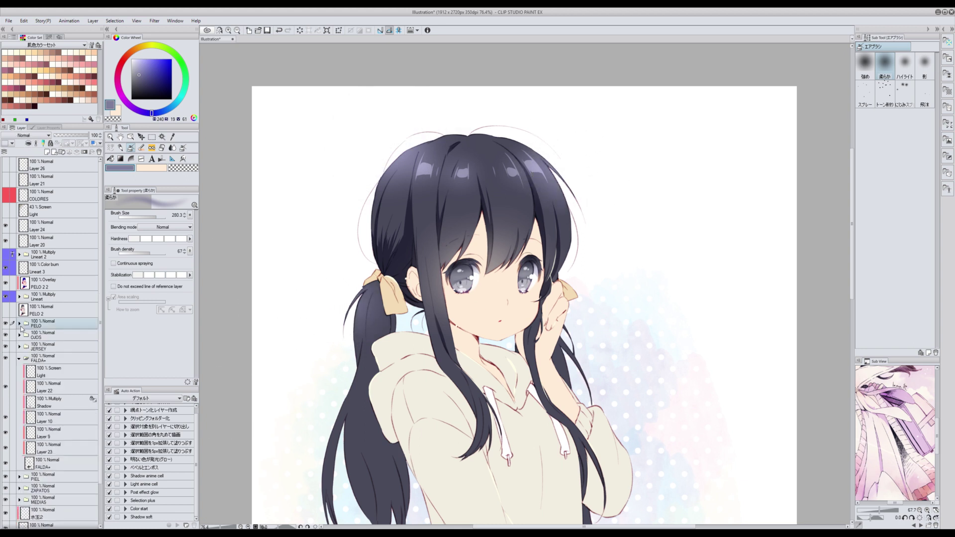
pyautogui.click(19, 370)
pyautogui.click(54, 383)
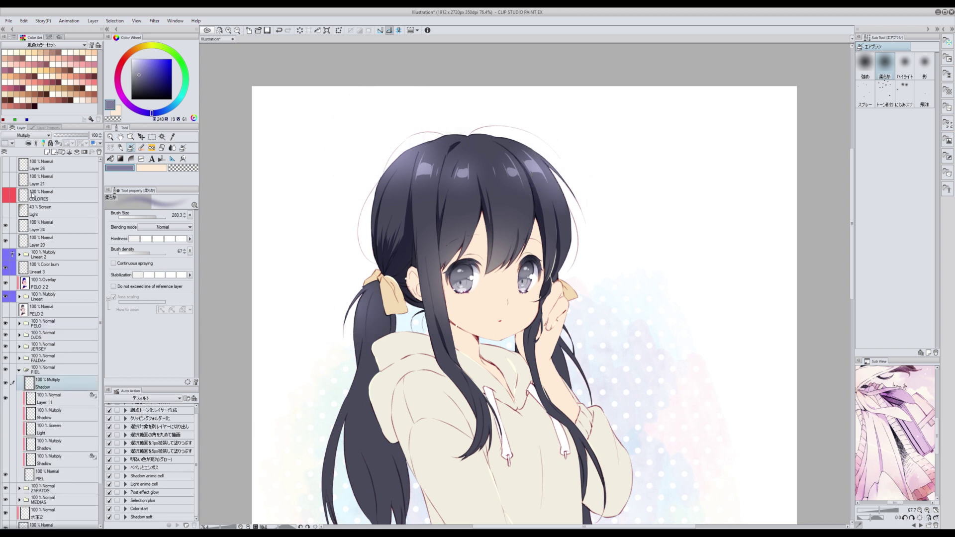
pyautogui.moveTo(460, 298)
pyautogui.mouseDown()
pyautogui.moveTo(473, 301)
pyautogui.moveTo(450, 306)
pyautogui.mouseUp()
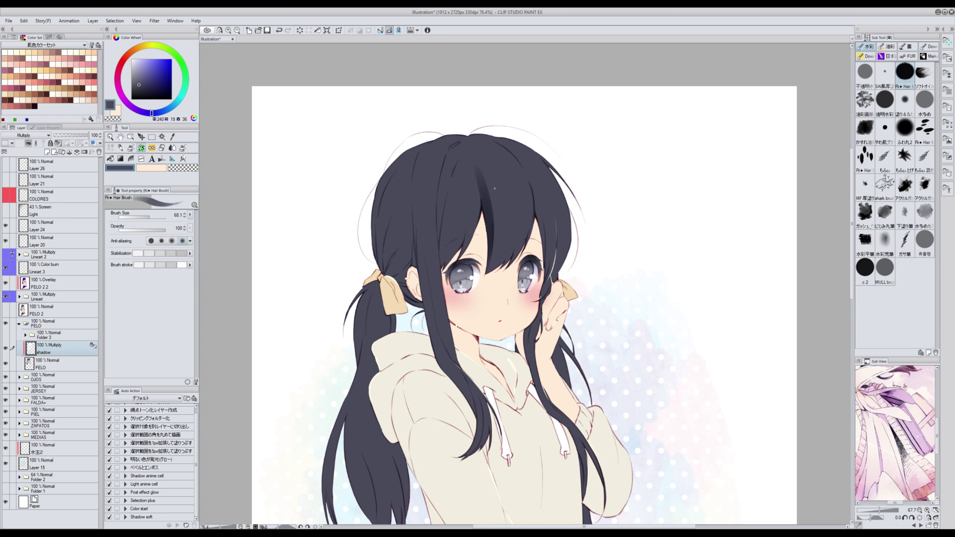
# Shade the fringe and crown with dark strands using the Hair Brush at size 68.1, softening them with the pale colour.
pyautogui.moveTo(495, 212)
pyautogui.mouseDown()
pyautogui.moveTo(492, 263)
pyautogui.moveTo(502, 264)
pyautogui.moveTo(489, 273)
pyautogui.mouseUp()
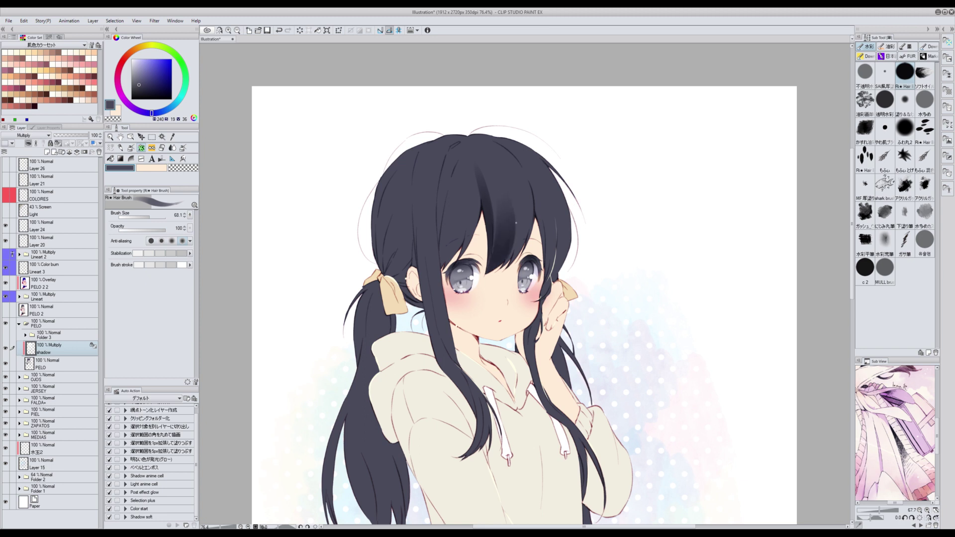
pyautogui.moveTo(520, 211); pyautogui.dragTo(509, 264)
pyautogui.moveTo(470, 210); pyautogui.dragTo(446, 267)
pyautogui.moveTo(456, 210); pyautogui.dragTo(443, 268)
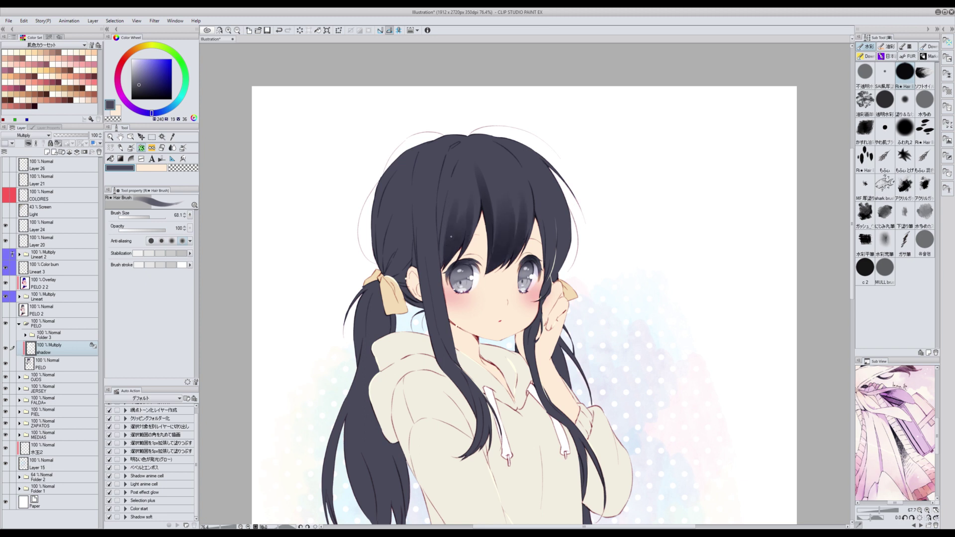
pyautogui.moveTo(447, 211); pyautogui.dragTo(440, 268)
pyautogui.moveTo(449, 188); pyautogui.dragTo(437, 244)
pyautogui.moveTo(457, 158)
pyautogui.mouseDown()
pyautogui.moveTo(444, 209)
pyautogui.moveTo(444, 187)
pyautogui.mouseUp()
pyautogui.press('x')
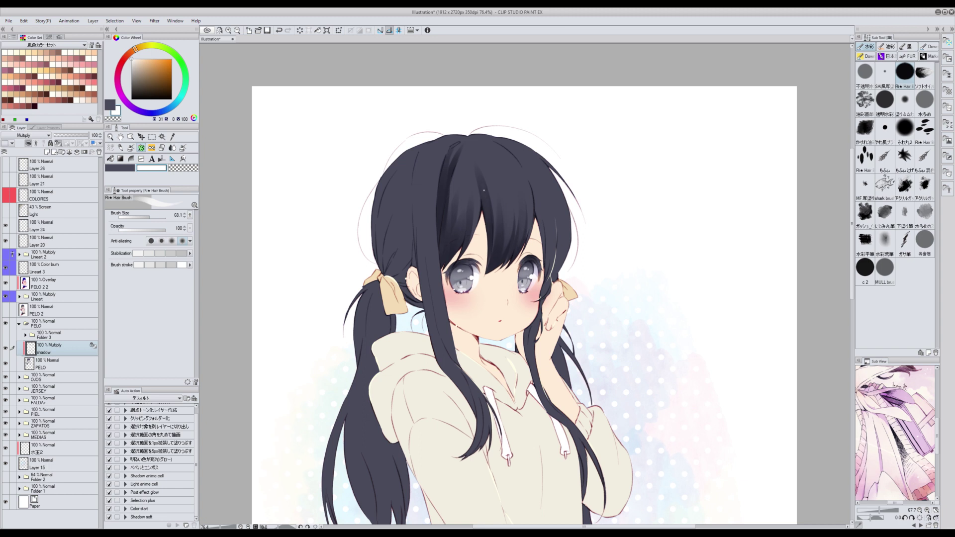
pyautogui.moveTo(440, 214); pyautogui.dragTo(447, 179)
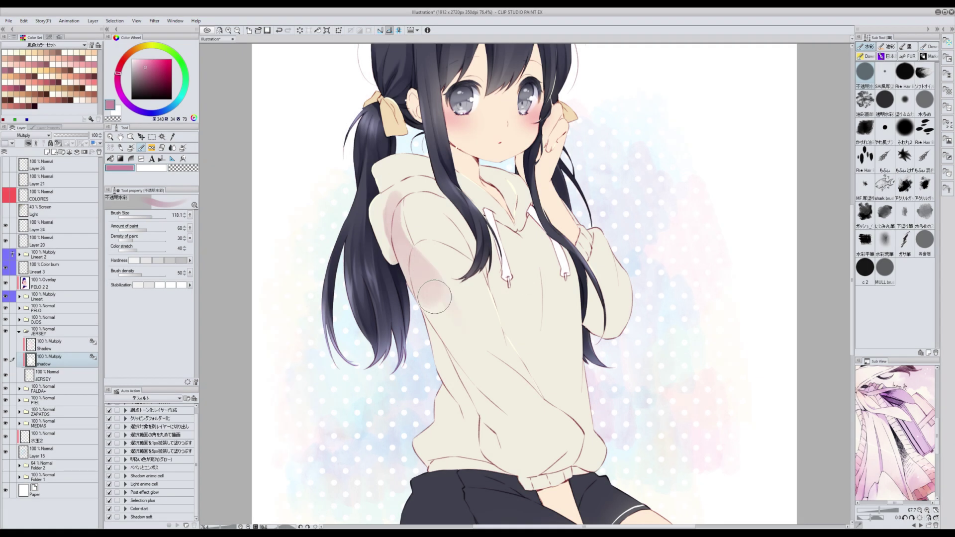
# Shade the hoodie's shoulder and sleeve in muted pink with the opaque watercolour brush, reducing its size to 49.7 for the folds.
pyautogui.moveTo(394, 199)
pyautogui.mouseDown()
pyautogui.moveTo(490, 357)
pyautogui.moveTo(478, 368)
pyautogui.moveTo(508, 398)
pyautogui.moveTo(485, 448)
pyautogui.moveTo(573, 454)
pyautogui.mouseUp()
pyautogui.press('[')
pyautogui.moveTo(438, 343); pyautogui.dragTo(507, 464)
pyautogui.press('x')
pyautogui.moveTo(513, 423)
pyautogui.mouseDown()
pyautogui.moveTo(537, 408)
pyautogui.moveTo(532, 397)
pyautogui.moveTo(535, 414)
pyautogui.moveTo(494, 385)
pyautogui.moveTo(553, 445)
pyautogui.moveTo(535, 465)
pyautogui.moveTo(480, 448)
pyautogui.moveTo(471, 423)
pyautogui.moveTo(510, 409)
pyautogui.mouseUp()
pyautogui.press('x')
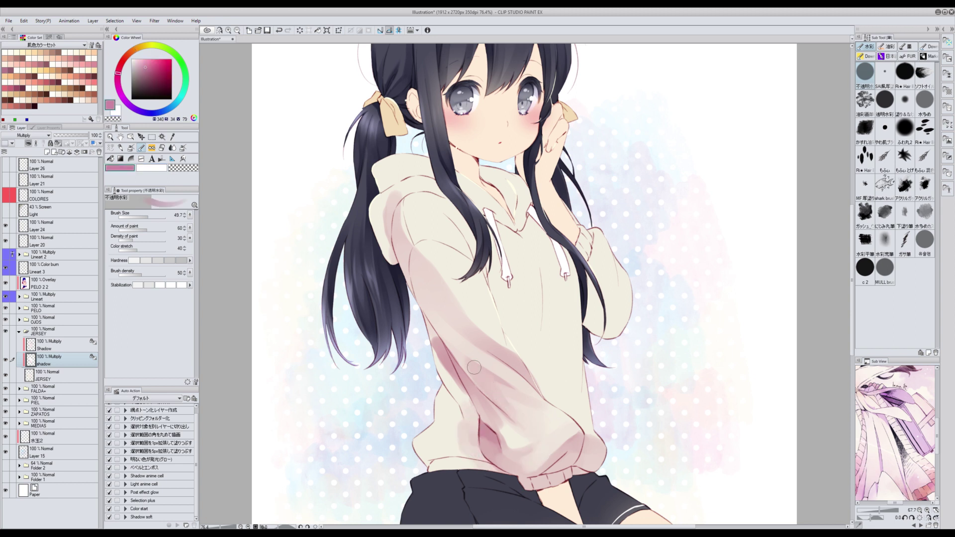
# Refine and blend the fold shadows on the sleeve, alternating between the pink shadow colour and white.
pyautogui.press('x')
pyautogui.press('x')
pyautogui.press('g')
pyautogui.press('b')
pyautogui.moveTo(469, 330)
pyautogui.mouseDown()
pyautogui.moveTo(434, 298)
pyautogui.moveTo(425, 313)
pyautogui.moveTo(435, 342)
pyautogui.moveTo(433, 266)
pyautogui.moveTo(461, 333)
pyautogui.mouseUp()
pyautogui.press('x')
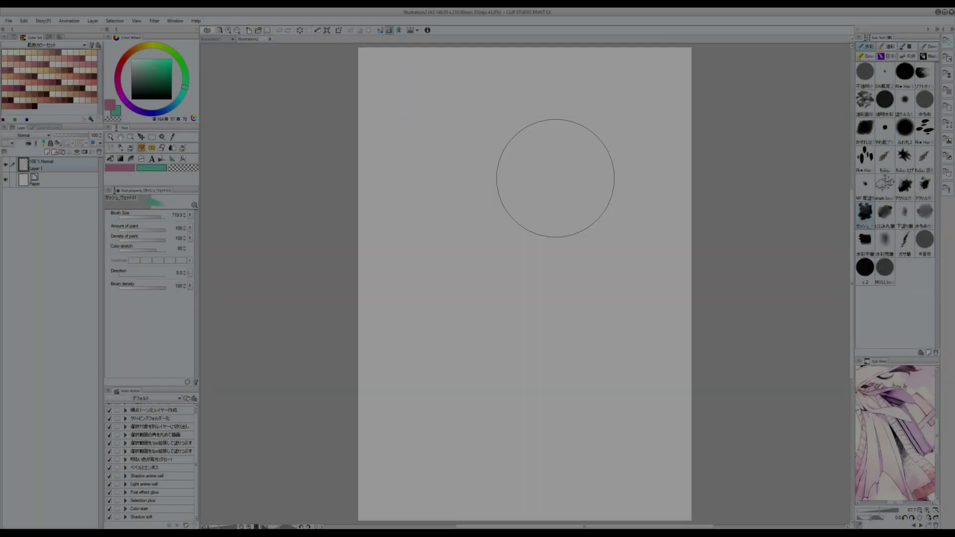
# Paint overlapping green, yellow and pink watercolour patches on the blank canvas with the wet gouache brush at size 719.9.
pyautogui.moveTo(556, 178)
pyautogui.mouseDown()
pyautogui.moveTo(537, 226)
pyautogui.moveTo(443, 220)
pyautogui.moveTo(529, 338)
pyautogui.moveTo(569, 258)
pyautogui.moveTo(567, 219)
pyautogui.mouseUp()
pyautogui.click(139, 47)
pyautogui.click(141, 60)
pyautogui.moveTo(619, 150)
pyautogui.mouseDown()
pyautogui.moveTo(568, 222)
pyautogui.moveTo(538, 194)
pyautogui.moveTo(480, 95)
pyautogui.moveTo(497, 160)
pyautogui.mouseUp()
pyautogui.click(118, 76)
pyautogui.moveTo(390, 128); pyautogui.dragTo(438, 164)
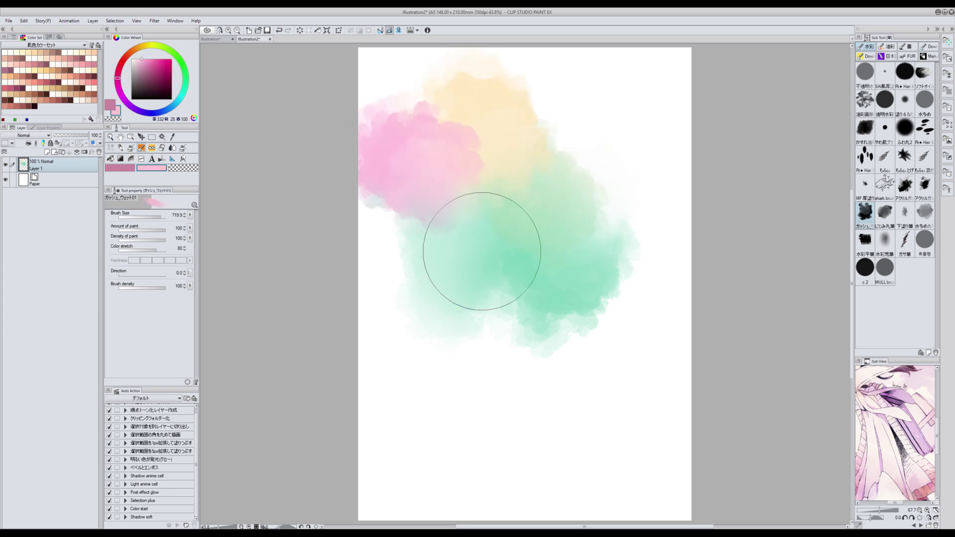
pyautogui.moveTo(444, 265)
pyautogui.mouseDown()
pyautogui.moveTo(488, 348)
pyautogui.moveTo(612, 365)
pyautogui.moveTo(647, 343)
pyautogui.moveTo(577, 399)
pyautogui.mouseUp()
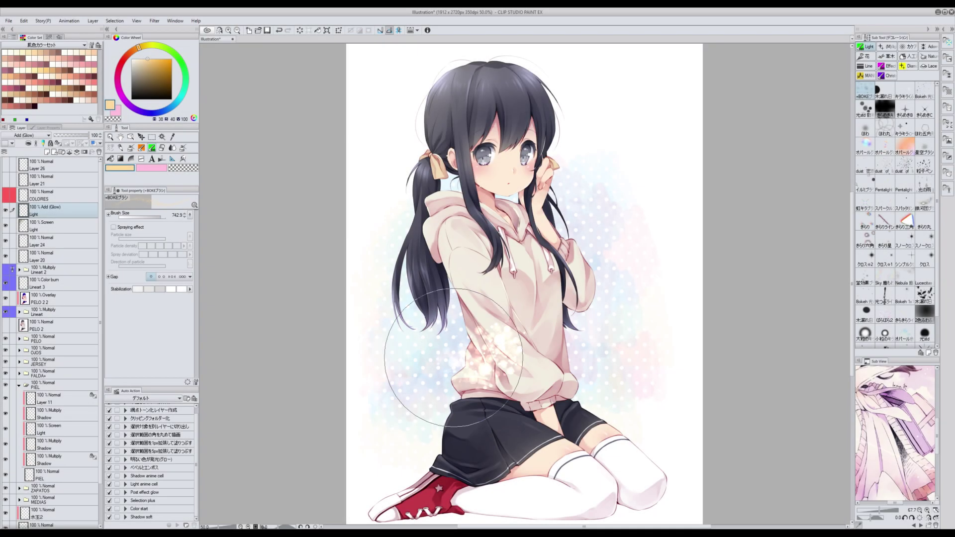
# Try the BOKE decoration brush at size 742.9 over the figure on the Add (Glow) Light layer.
pyautogui.moveTo(448, 328); pyautogui.dragTo(347, 358)
pyautogui.moveTo(558, 65); pyautogui.dragTo(449, 92)
pyautogui.moveTo(602, 403)
pyautogui.mouseDown()
pyautogui.moveTo(523, 433)
pyautogui.moveTo(450, 446)
pyautogui.moveTo(428, 415)
pyautogui.mouseUp()
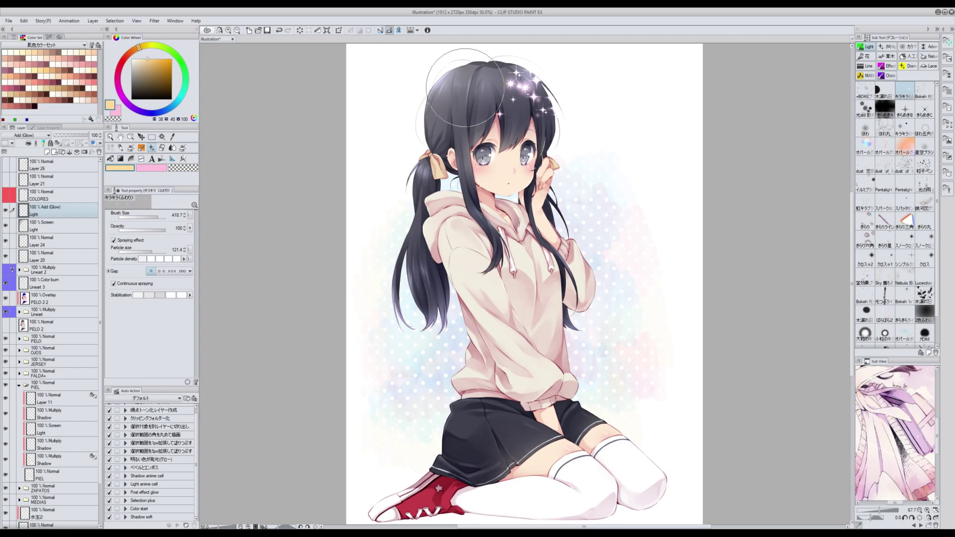
# Try the sparkle brush over the hair and, with a pale peach colour set, the Bokeh brush at size 600 across the figure.
pyautogui.moveTo(566, 75); pyautogui.dragTo(433, 94)
pyautogui.click(150, 75)
pyautogui.click(134, 49)
pyautogui.moveTo(497, 80)
pyautogui.mouseDown()
pyautogui.moveTo(421, 75)
pyautogui.moveTo(444, 358)
pyautogui.moveTo(420, 275)
pyautogui.moveTo(515, 412)
pyautogui.moveTo(583, 400)
pyautogui.moveTo(387, 450)
pyautogui.mouseUp()
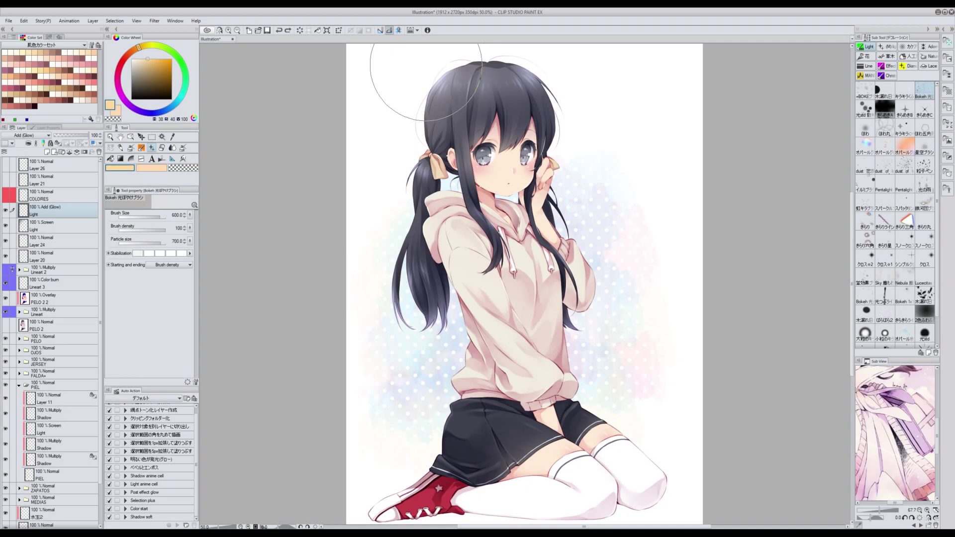
pyautogui.moveTo(390, 32)
pyautogui.mouseDown()
pyautogui.moveTo(380, 213)
pyautogui.moveTo(589, 336)
pyautogui.moveTo(528, 358)
pyautogui.moveTo(387, 382)
pyautogui.moveTo(363, 480)
pyautogui.moveTo(697, 461)
pyautogui.moveTo(608, 480)
pyautogui.mouseUp()
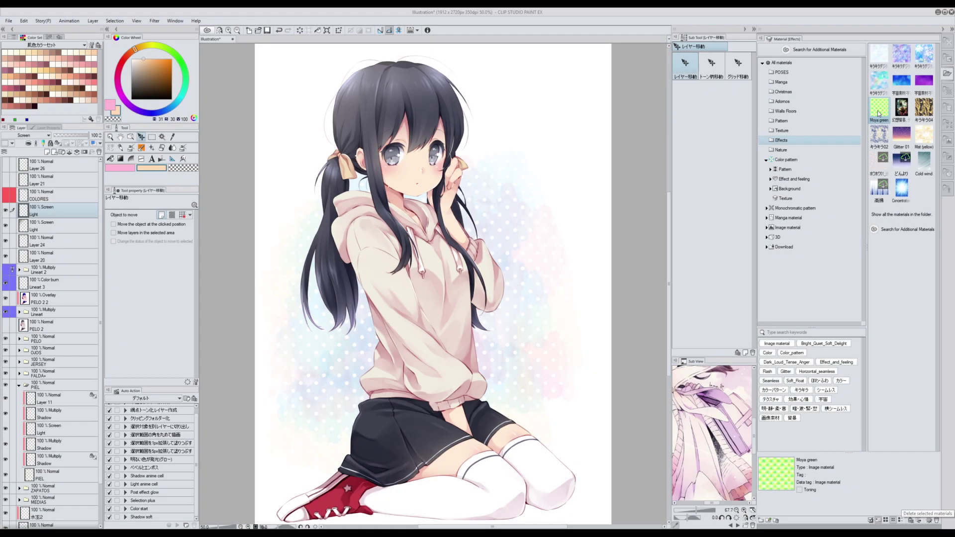
# Add the Moya green effect material over the whole illustration and set its layer's blending mode to Color burn.
pyautogui.moveTo(879, 107); pyautogui.dragTo(395, 232)
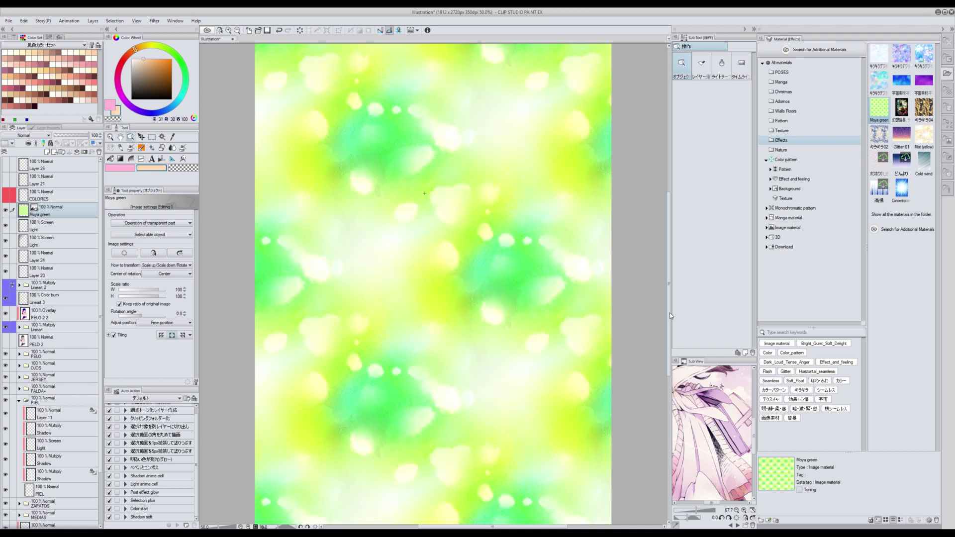
pyautogui.moveTo(671, 316); pyautogui.dragTo(670, 301)
pyautogui.click(27, 135)
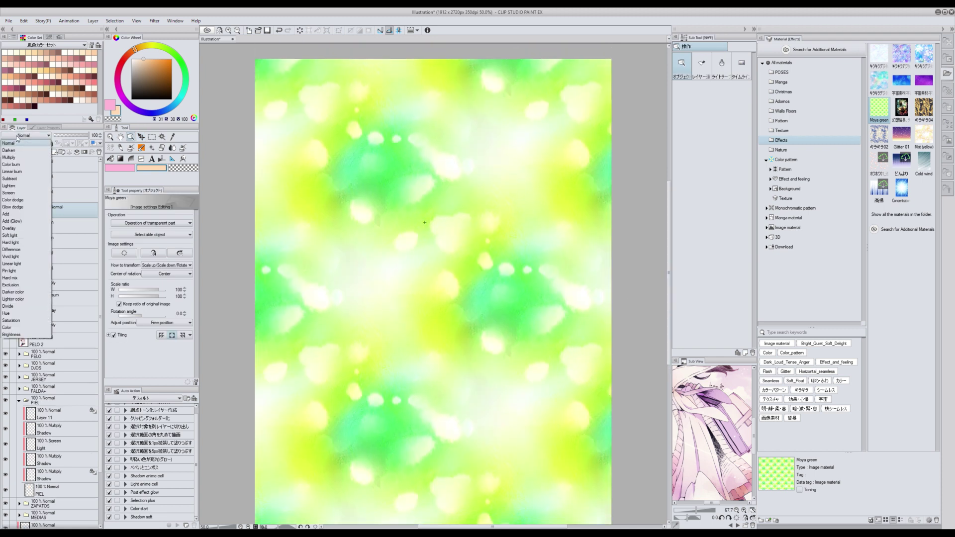
pyautogui.click(7, 169)
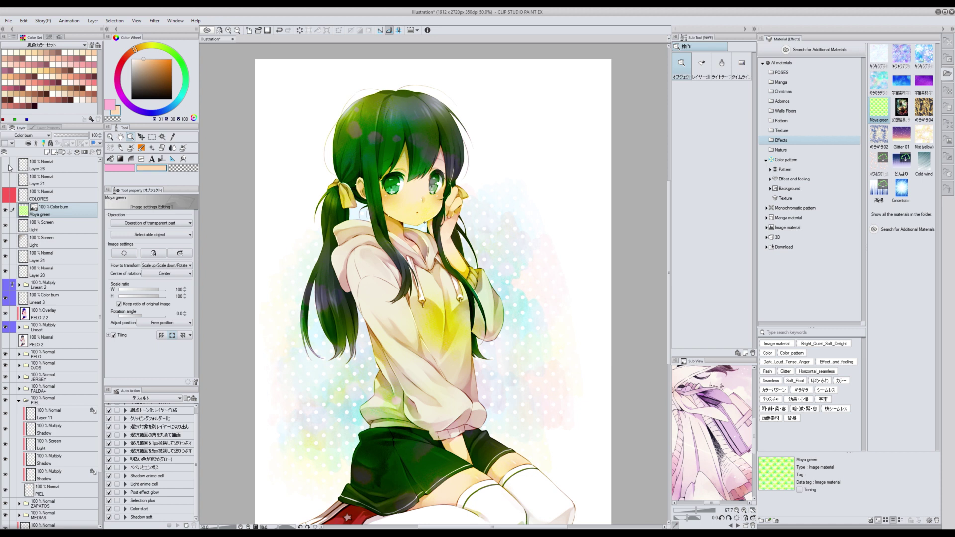
# Shift the Moya green pattern over the figure and rasterize its layer.
pyautogui.click(142, 137)
pyautogui.moveTo(337, 228); pyautogui.dragTo(353, 208)
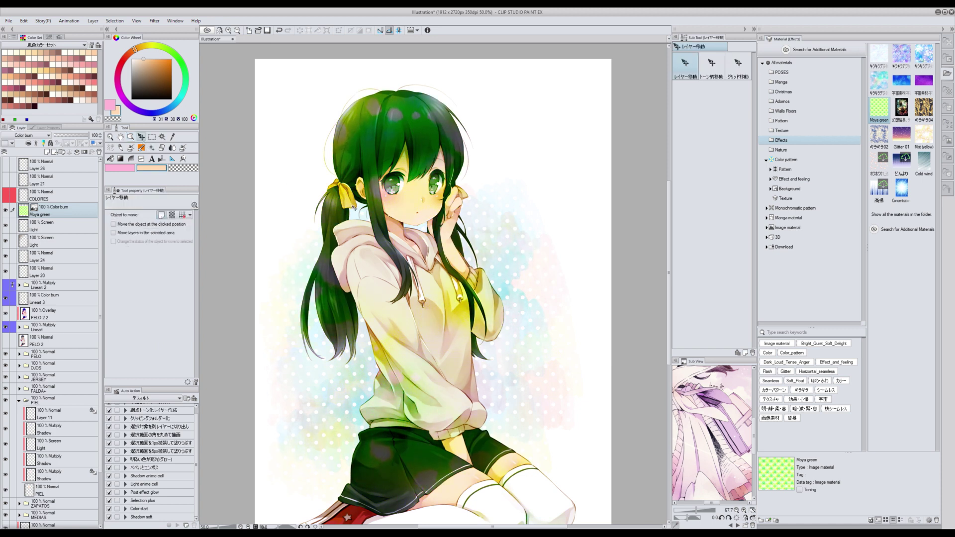
pyautogui.rightClick(40, 209)
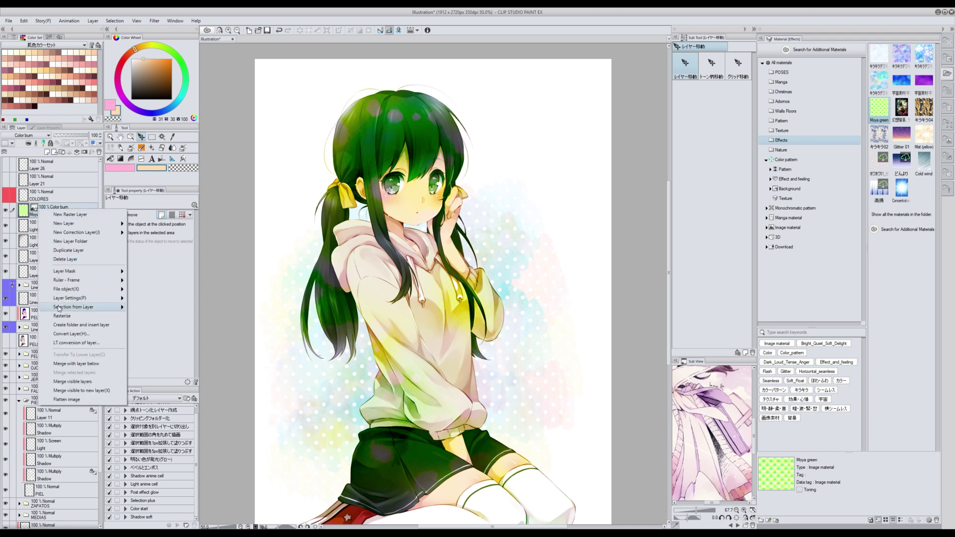
pyautogui.click(62, 317)
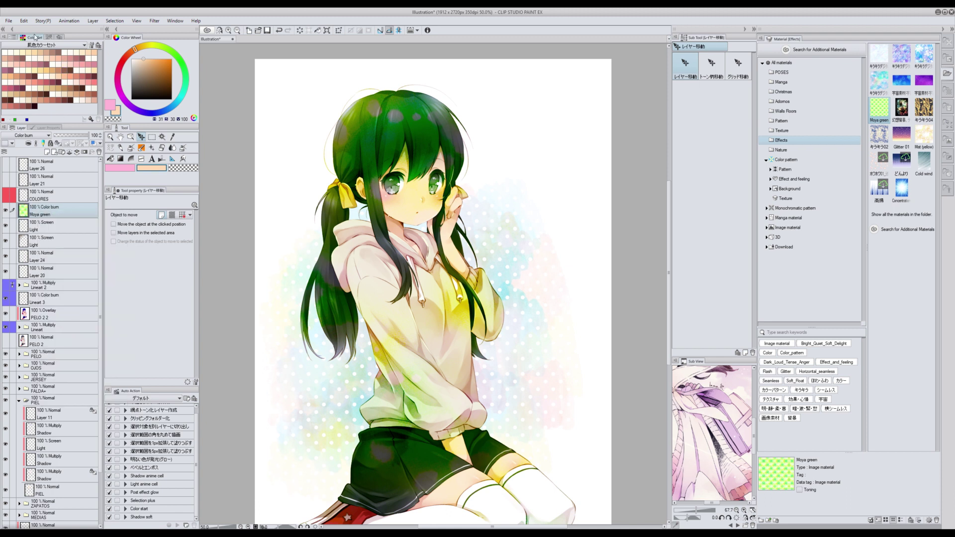
# Adjust the Moya green layer with the Hue/Saturation/Luminosity correction and lower its opacity to 45%.
pyautogui.click(24, 21)
pyautogui.moveTo(46, 177)
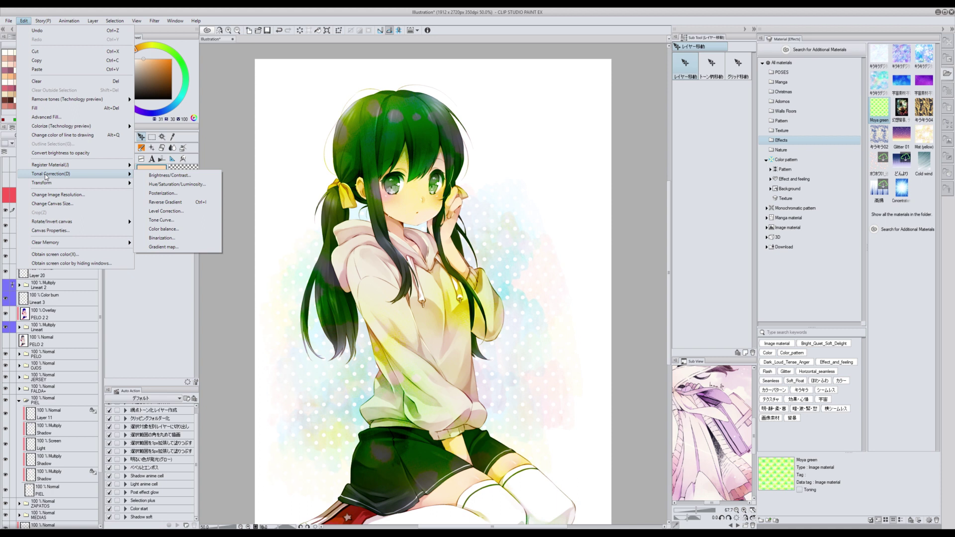
pyautogui.click(177, 184)
pyautogui.moveTo(180, 117)
pyautogui.mouseDown()
pyautogui.moveTo(110, 119)
pyautogui.moveTo(72, 138)
pyautogui.mouseUp()
pyautogui.click(267, 87)
# Duplicate the Moya green layer, set the copy's blending mode to Overlay and adjust its opacity.
pyautogui.rightClick(40, 212)
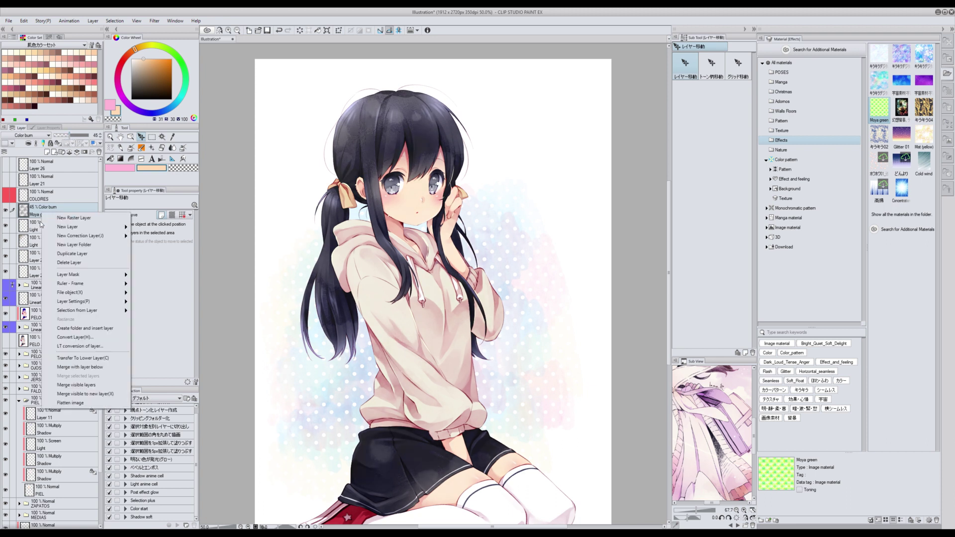
pyautogui.click(65, 252)
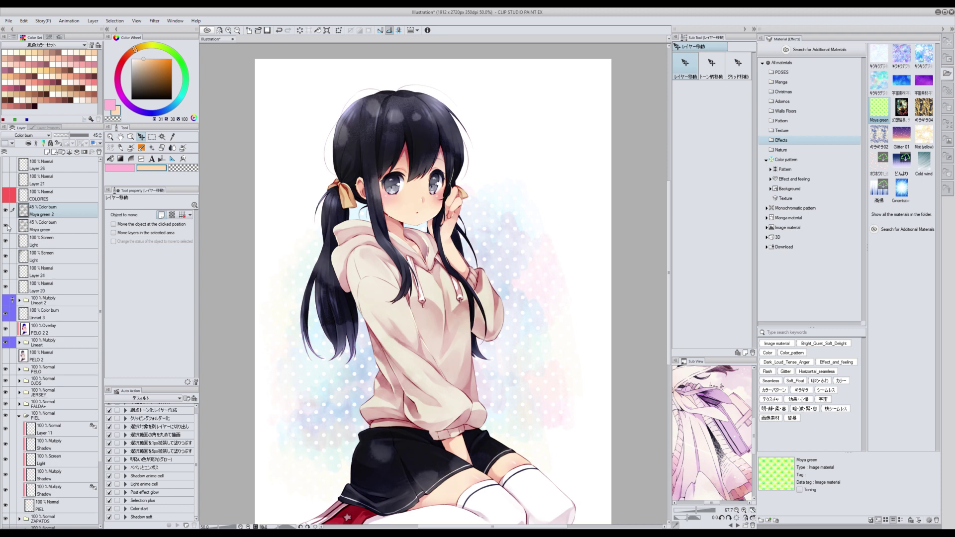
pyautogui.click(24, 137)
pyautogui.click(9, 229)
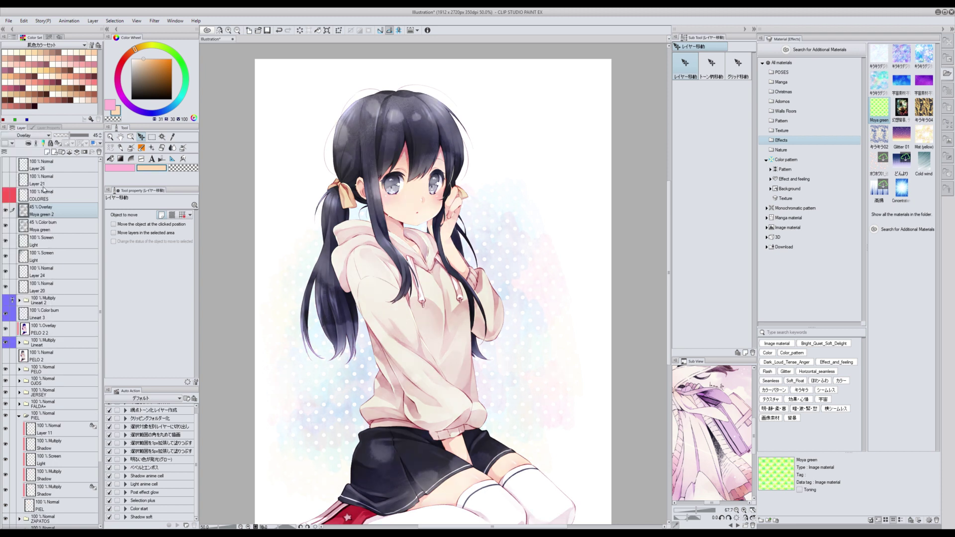
pyautogui.moveTo(71, 135); pyautogui.dragTo(71, 137)
pyautogui.moveTo(39, 229); pyautogui.dragTo(35, 213)
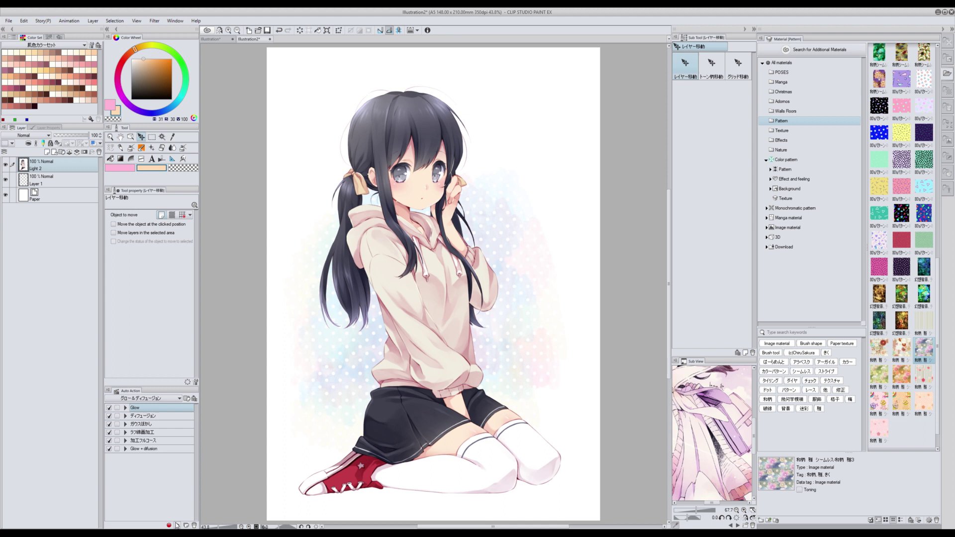
# Try the Glow auto action on the illustration, raising the glow layer's opacity to 100% and reducing it again.
pyautogui.click(177, 525)
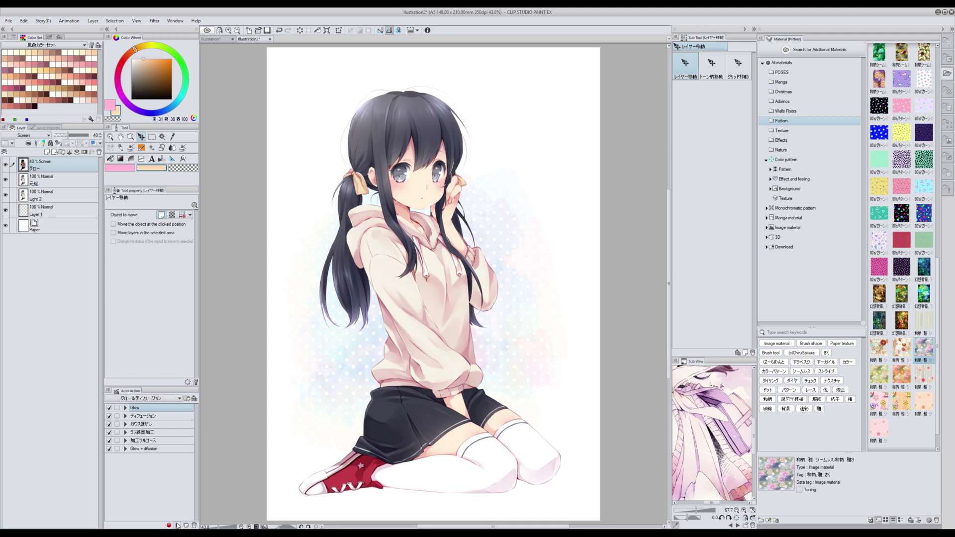
pyautogui.moveTo(70, 136); pyautogui.dragTo(106, 146)
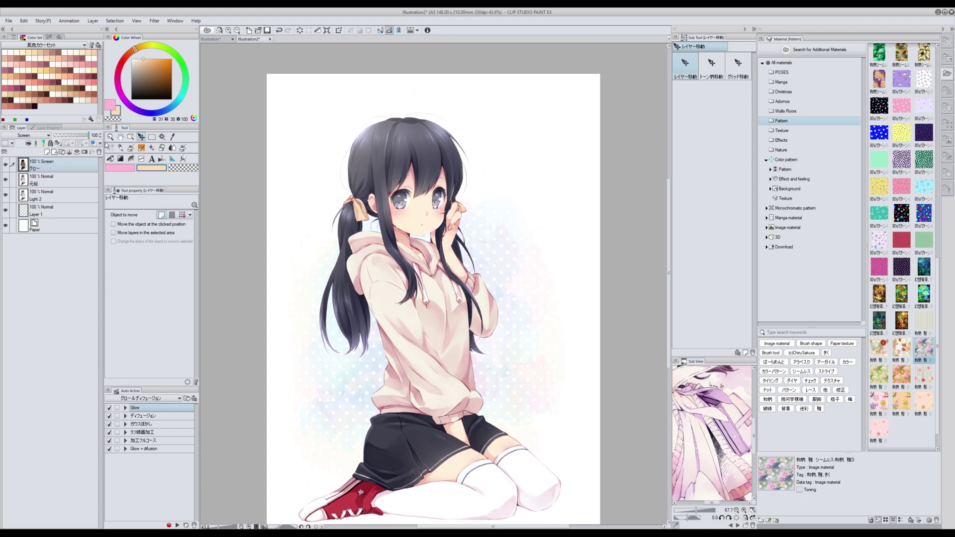
pyautogui.click(228, 30)
pyautogui.click(229, 30)
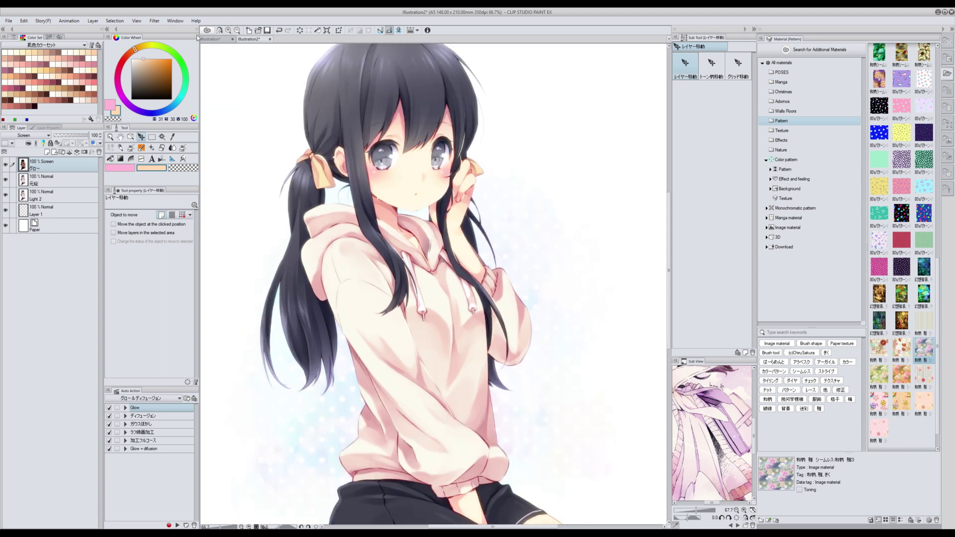
pyautogui.moveTo(88, 138); pyautogui.dragTo(69, 138)
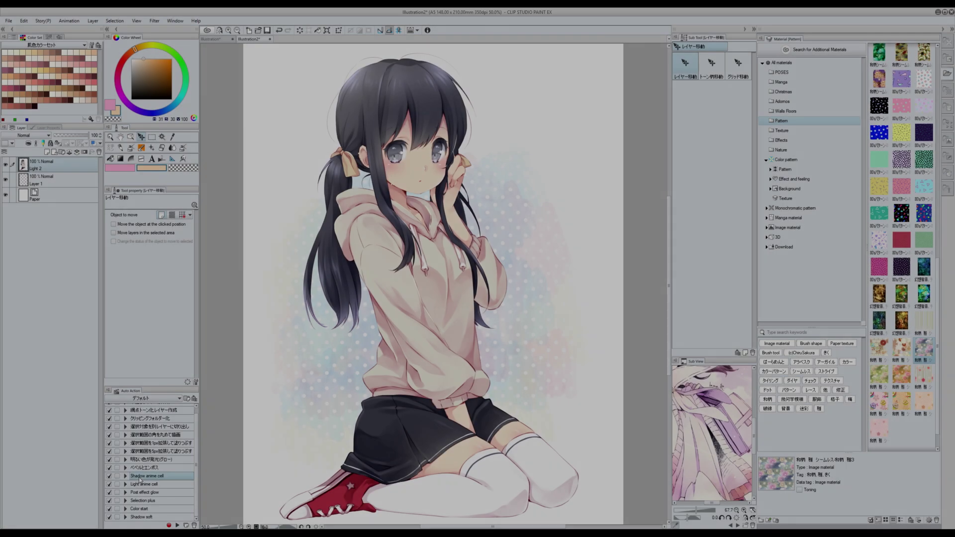
# Run the Shadow anime cell auto action and paint a pink test stroke across the hair with the round pen at size 67.
pyautogui.click(177, 526)
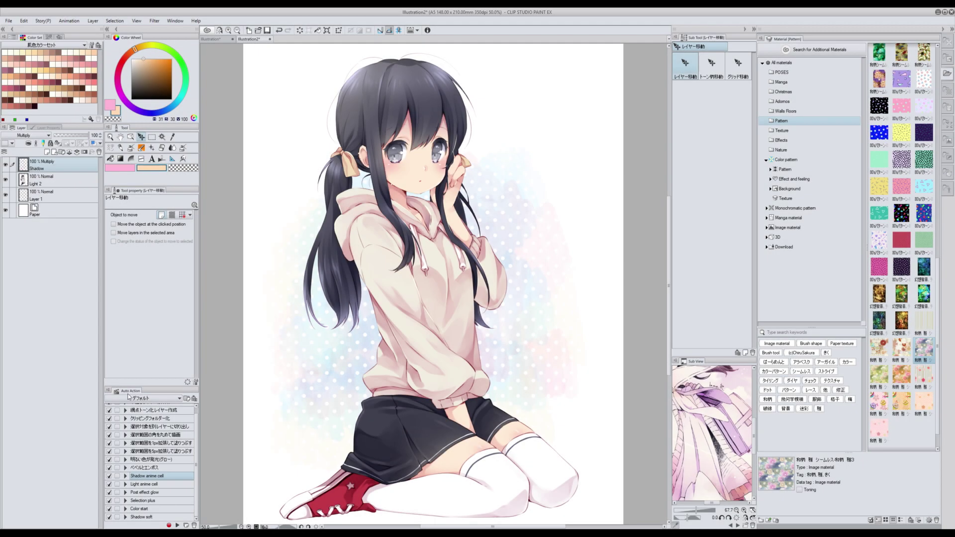
pyautogui.click(119, 168)
pyautogui.click(111, 148)
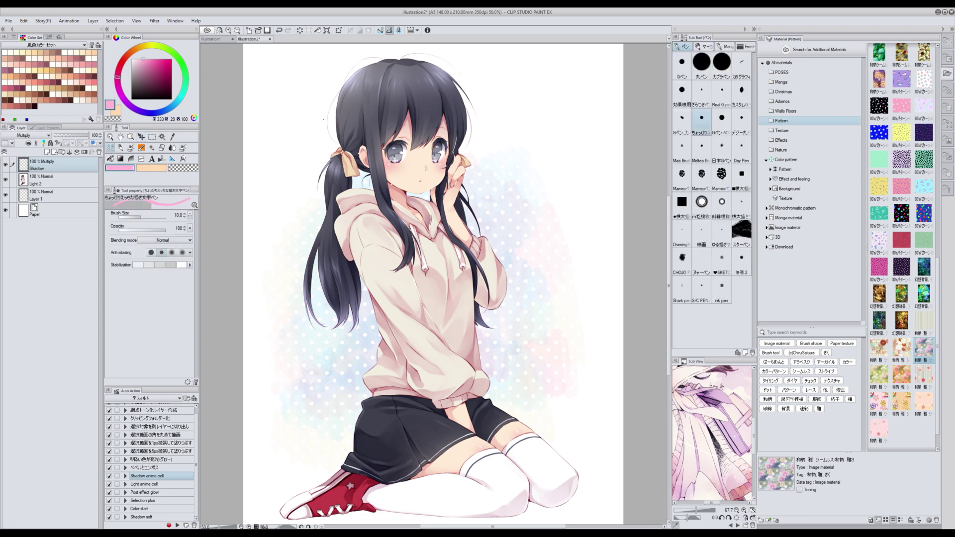
pyautogui.click(701, 64)
pyautogui.moveTo(469, 65)
pyautogui.mouseDown()
pyautogui.moveTo(398, 96)
pyautogui.moveTo(343, 99)
pyautogui.moveTo(320, 87)
pyautogui.mouseUp()
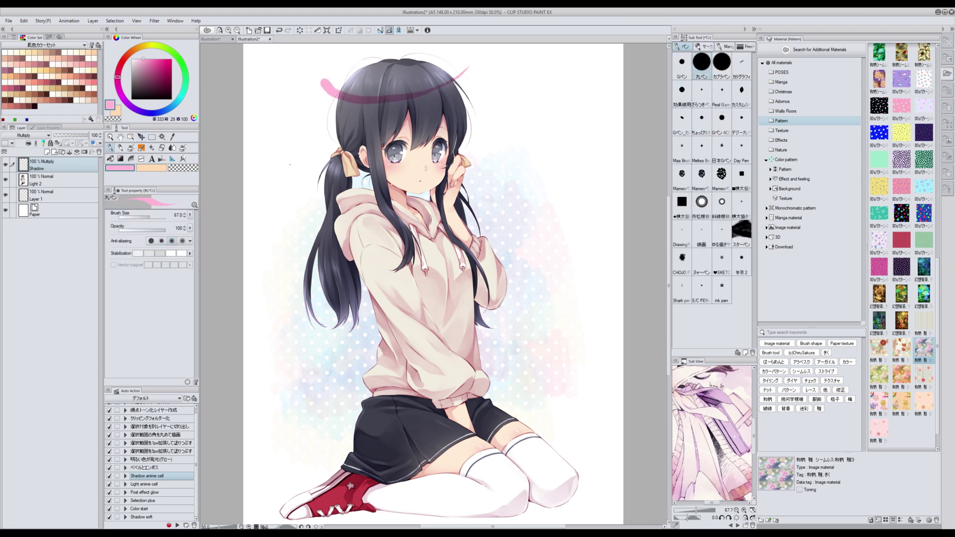
# Run the Light anime cell auto action and paint pink test strokes across the bangs and over the hair ribbon.
pyautogui.click(140, 486)
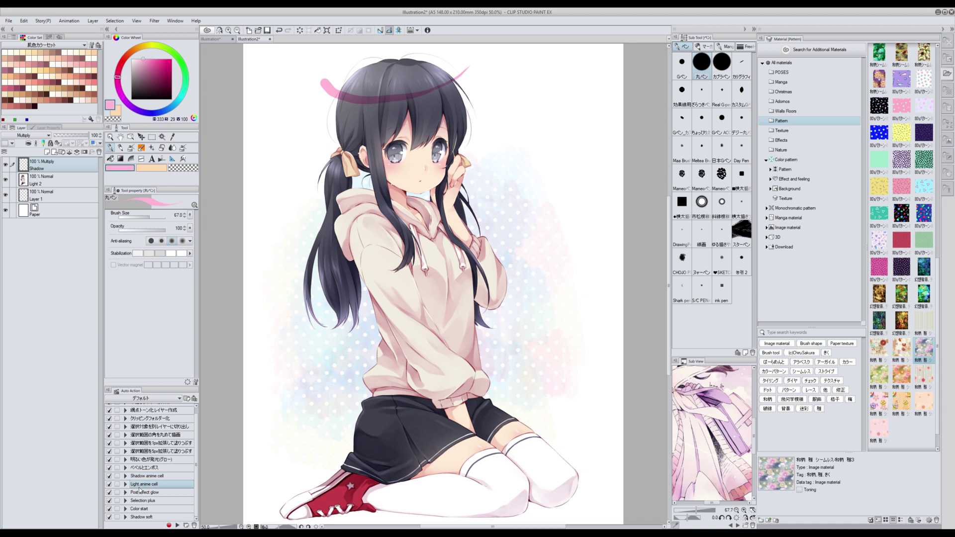
pyautogui.click(177, 525)
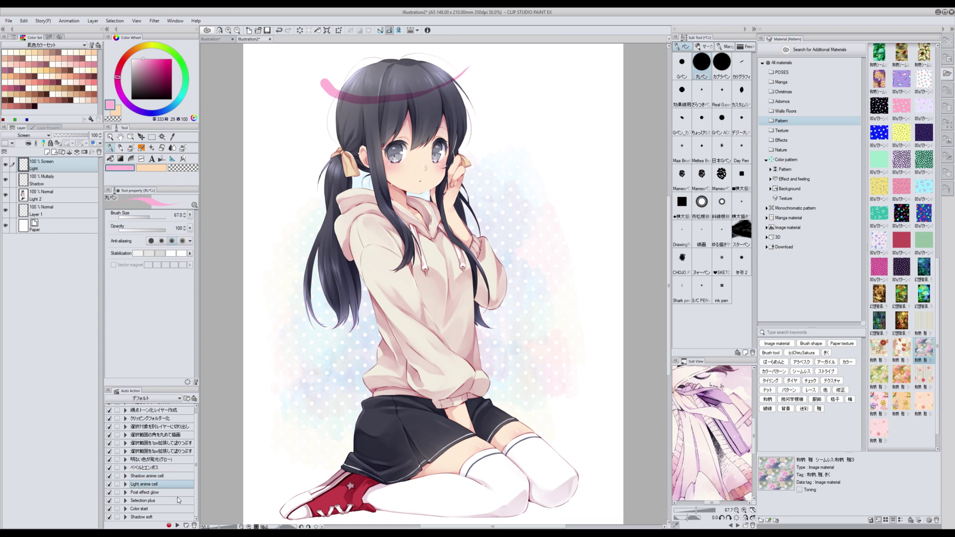
pyautogui.moveTo(465, 87)
pyautogui.mouseDown()
pyautogui.moveTo(434, 105)
pyautogui.moveTo(338, 107)
pyautogui.mouseUp()
pyautogui.moveTo(351, 142); pyautogui.dragTo(341, 166)
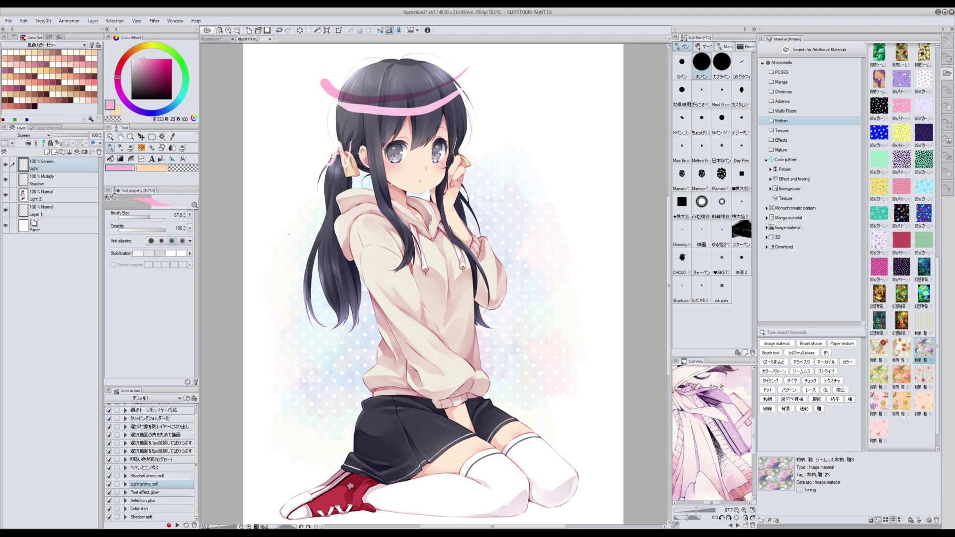
# Run the Color start auto action and collapse the Hair, eyes, clothes and skin layer folders.
pyautogui.click(144, 509)
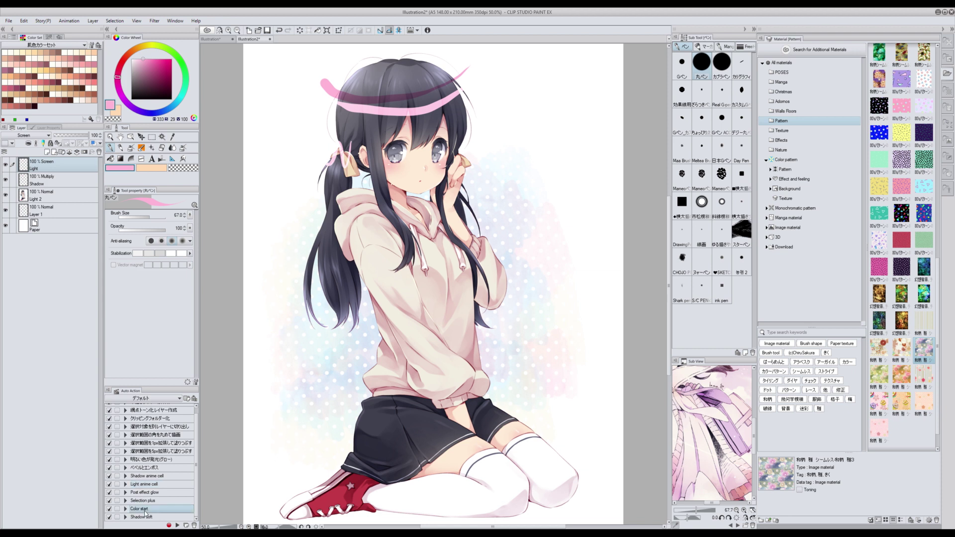
pyautogui.click(177, 526)
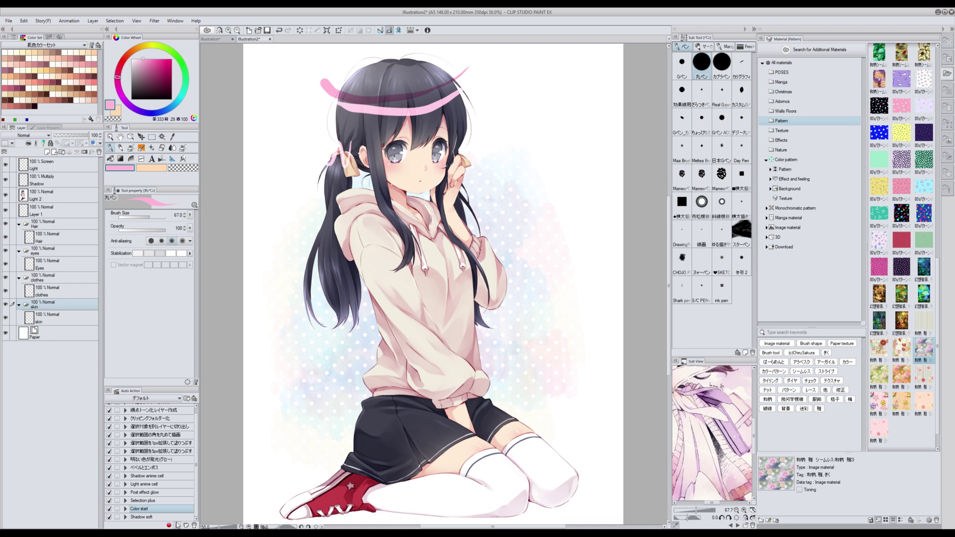
pyautogui.click(20, 224)
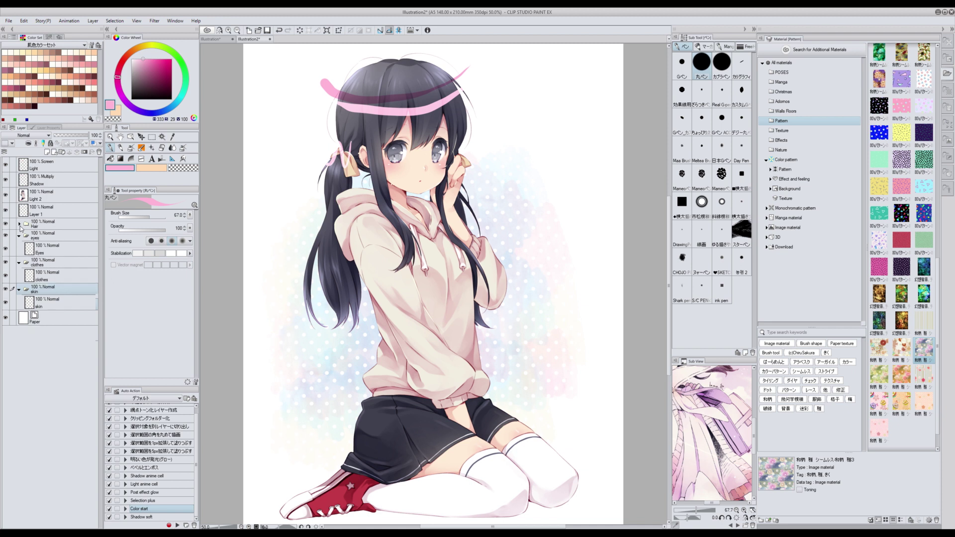
pyautogui.click(19, 236)
pyautogui.click(19, 247)
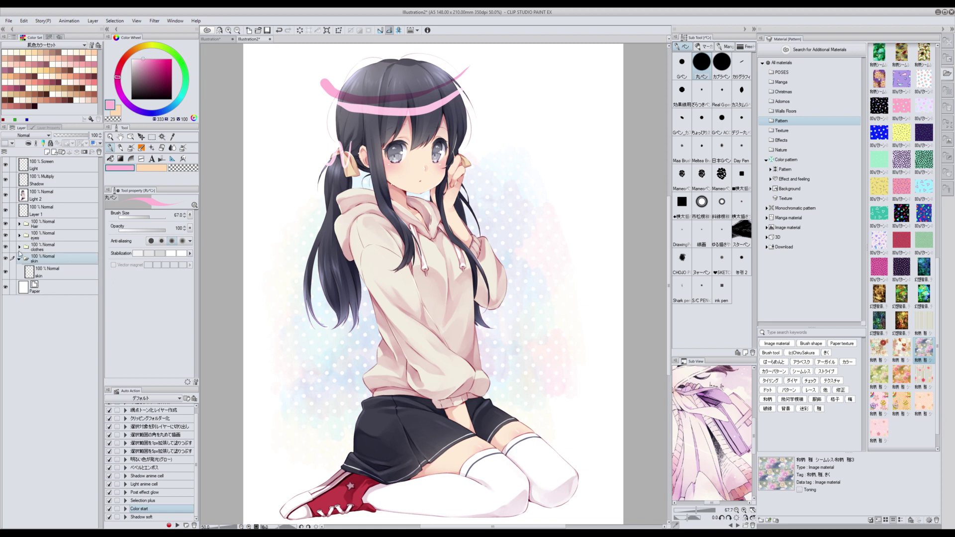
pyautogui.click(19, 259)
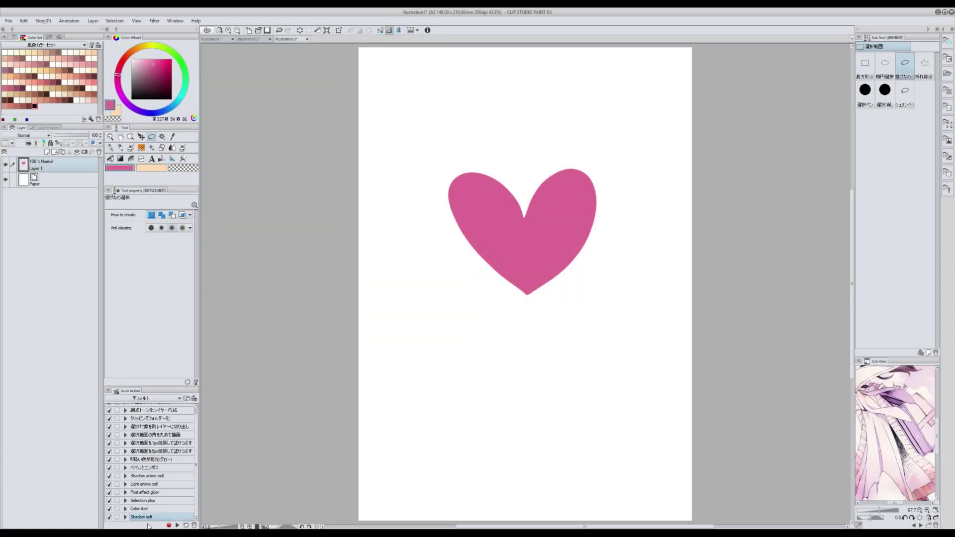
# Add a clipped shadow layer to the heart with the Shadow soft auto action and shade it dark magenta with the opaque watercolour brush at size 93.3.
pyautogui.click(177, 526)
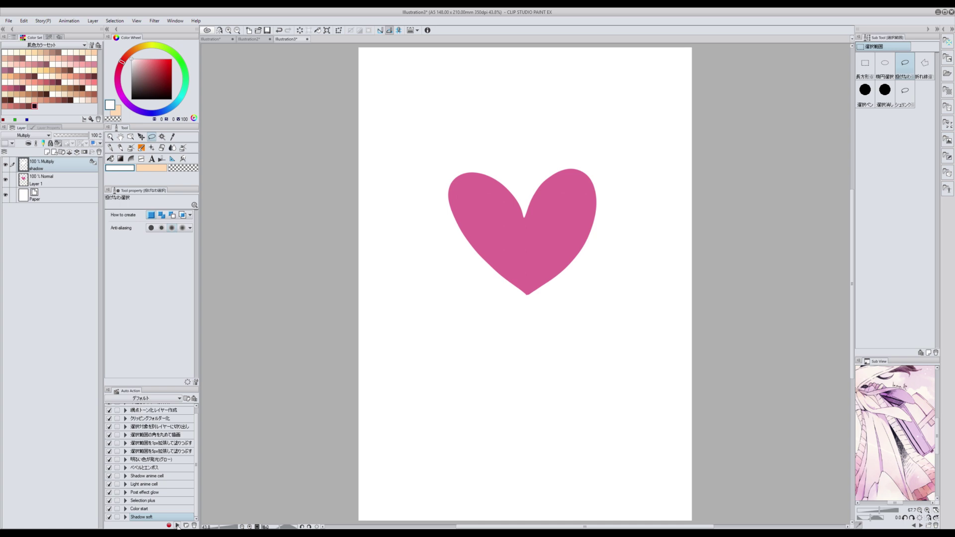
pyautogui.click(29, 143)
pyautogui.click(164, 78)
pyautogui.click(145, 148)
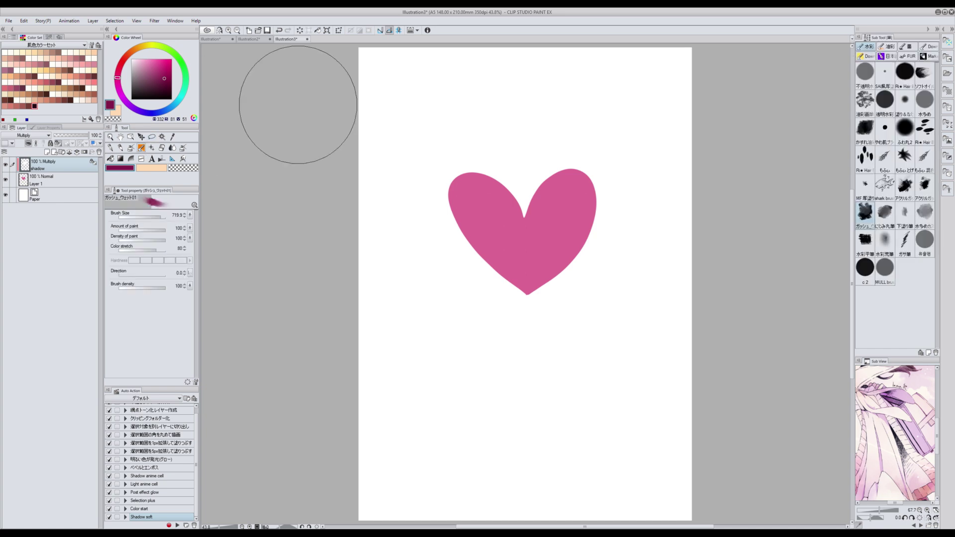
pyautogui.click(865, 72)
pyautogui.moveTo(147, 218); pyautogui.dragTo(151, 218)
pyautogui.moveTo(444, 191)
pyautogui.mouseDown()
pyautogui.moveTo(490, 259)
pyautogui.moveTo(454, 217)
pyautogui.moveTo(481, 235)
pyautogui.moveTo(502, 270)
pyautogui.moveTo(477, 237)
pyautogui.moveTo(463, 235)
pyautogui.moveTo(495, 272)
pyautogui.moveTo(493, 253)
pyautogui.moveTo(505, 285)
pyautogui.mouseUp()
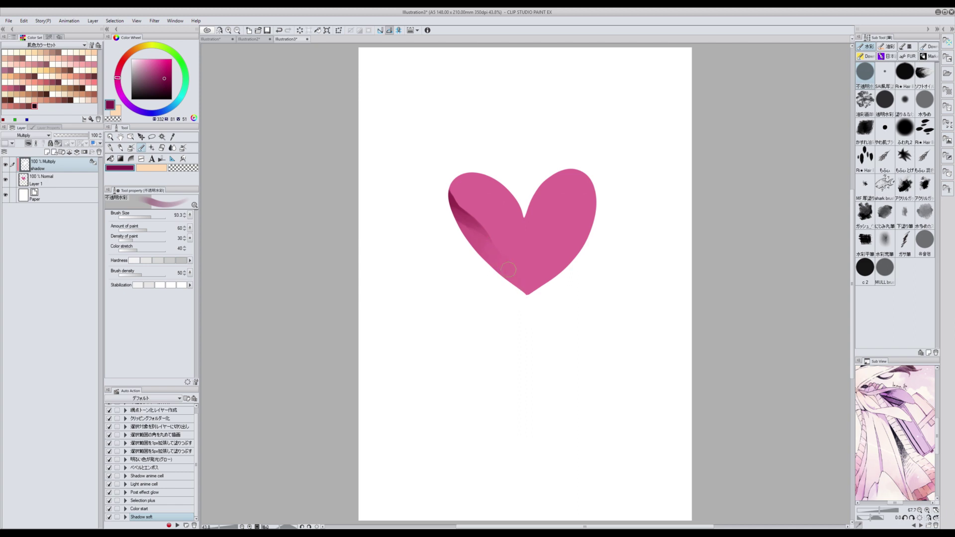
pyautogui.moveTo(540, 196)
pyautogui.mouseDown()
pyautogui.moveTo(553, 162)
pyautogui.moveTo(538, 182)
pyautogui.moveTo(554, 166)
pyautogui.moveTo(532, 227)
pyautogui.moveTo(528, 216)
pyautogui.moveTo(528, 241)
pyautogui.moveTo(536, 182)
pyautogui.moveTo(532, 237)
pyautogui.moveTo(529, 237)
pyautogui.mouseUp()
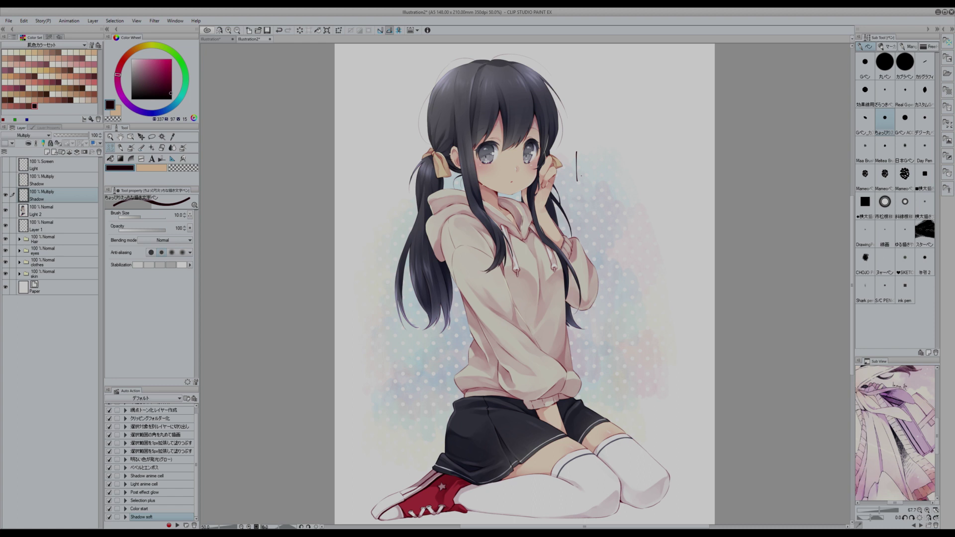
# Handwrite the artist's signature in black beside the girl's raised hand with the lettering pen at size 10.
pyautogui.moveTo(580, 178); pyautogui.dragTo(617, 179)
pyautogui.moveTo(625, 149)
pyautogui.mouseDown()
pyautogui.moveTo(625, 178)
pyautogui.moveTo(639, 177)
pyautogui.mouseUp()
pyautogui.click(643, 177)
# Doodle a small winking face with a music-note speech bubble beneath the signature.
pyautogui.moveTo(599, 211); pyautogui.dragTo(599, 213)
pyautogui.moveTo(625, 211)
pyautogui.mouseDown()
pyautogui.moveTo(643, 219)
pyautogui.moveTo(585, 223)
pyautogui.mouseUp()
pyautogui.moveTo(599, 199)
pyautogui.mouseDown()
pyautogui.moveTo(642, 207)
pyautogui.moveTo(587, 213)
pyautogui.mouseUp()
pyautogui.moveTo(640, 218); pyautogui.dragTo(590, 225)
pyautogui.moveTo(664, 197); pyautogui.dragTo(651, 209)
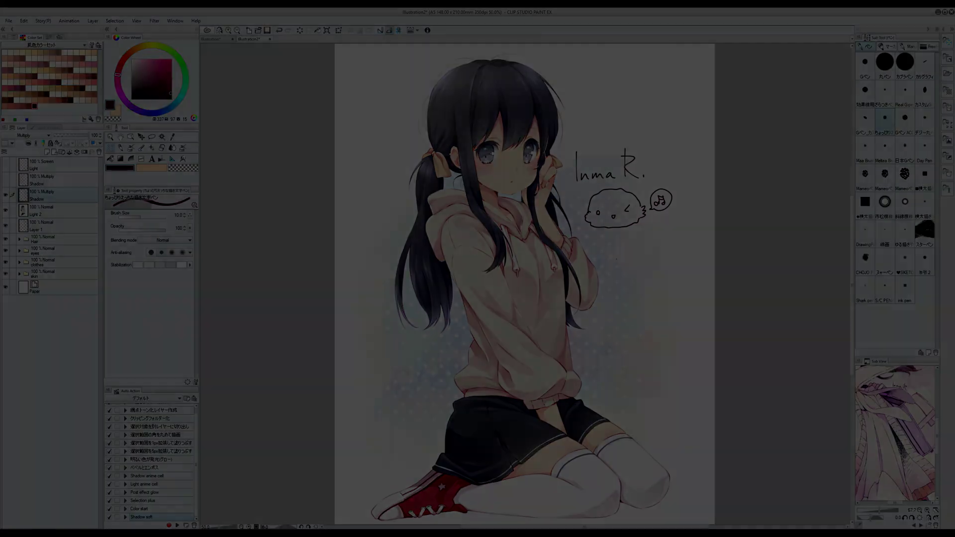